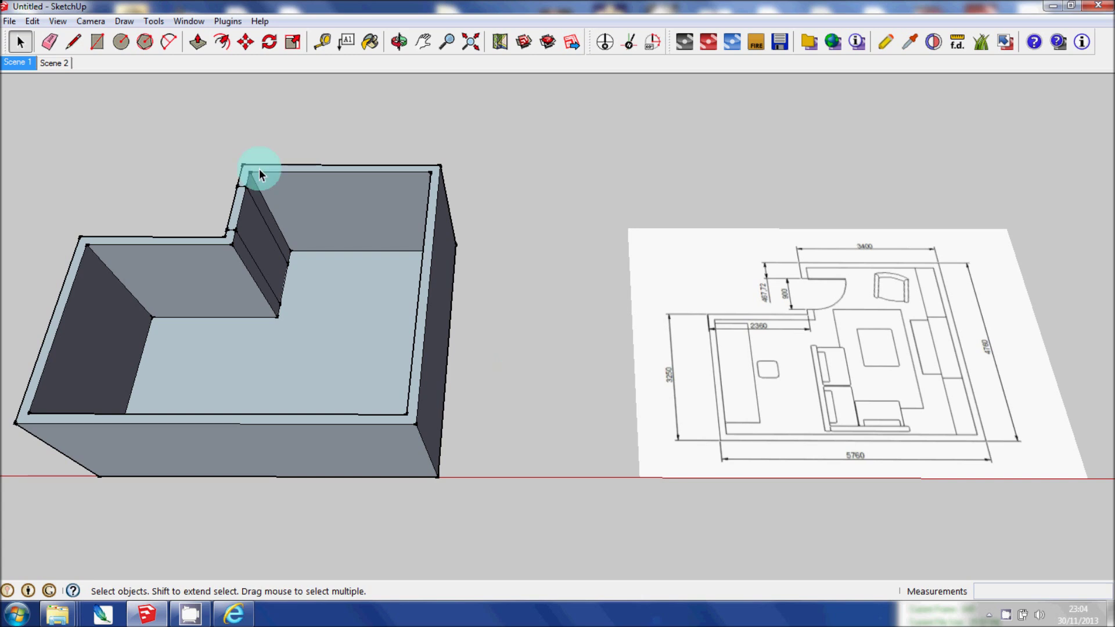
- Jump to the saved Scene 2 view of the room shell
{"action": "left_click", "coordinate": [68, 65]}
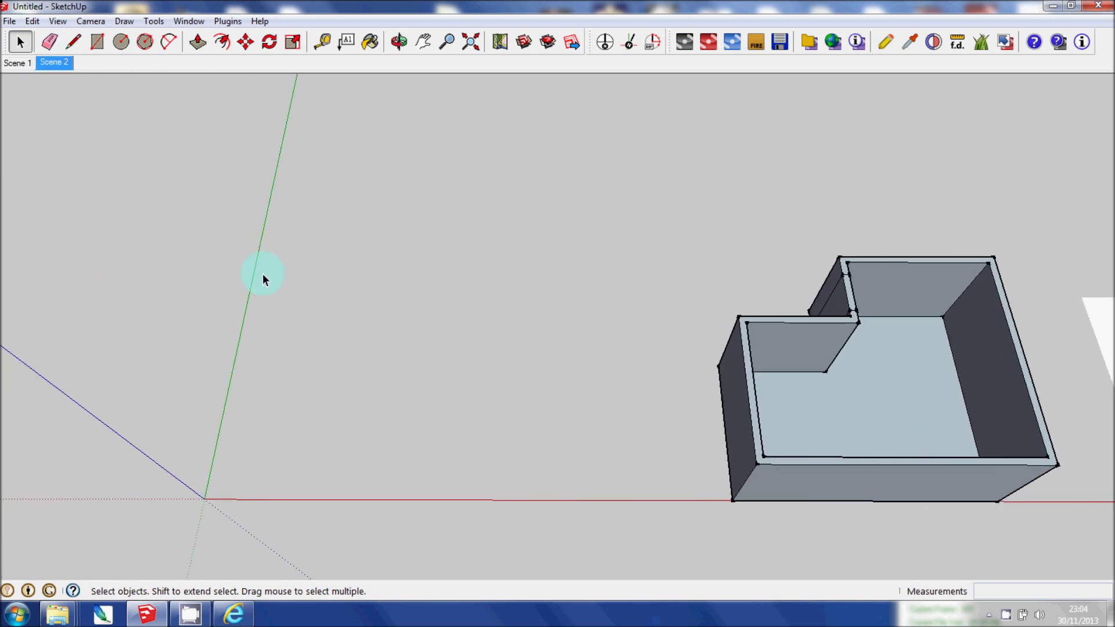
{"action": "left_click", "coordinate": [91, 20]}
- Set the Top standard view, pan the room shell into frame, and enable Parallel Projection
{"action": "mouse_move", "coordinate": [128, 71]}
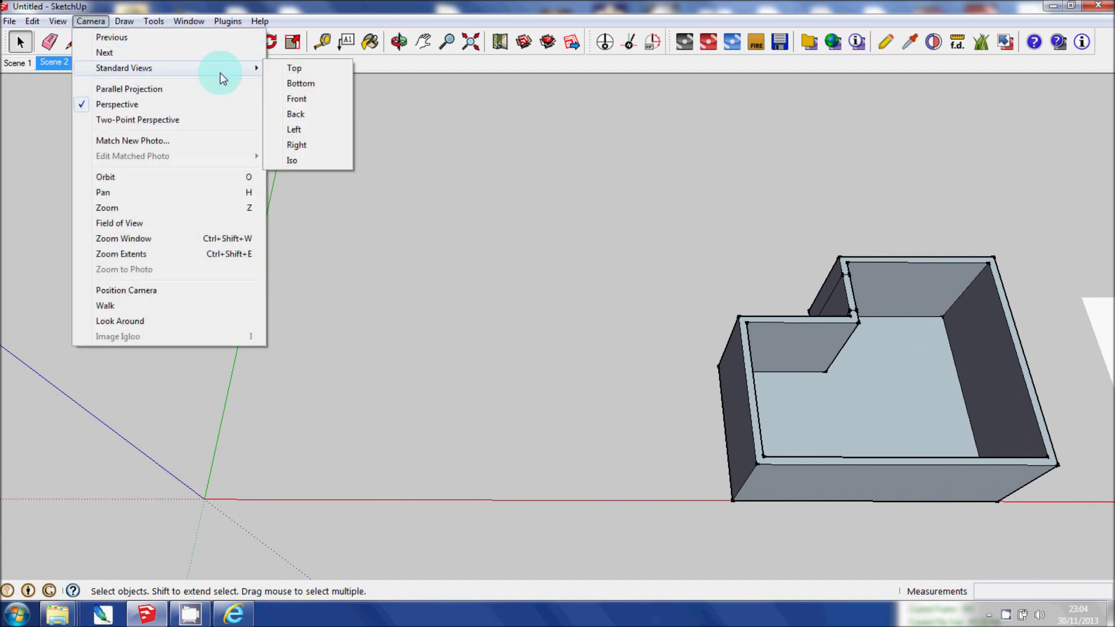
{"action": "left_click", "coordinate": [290, 68]}
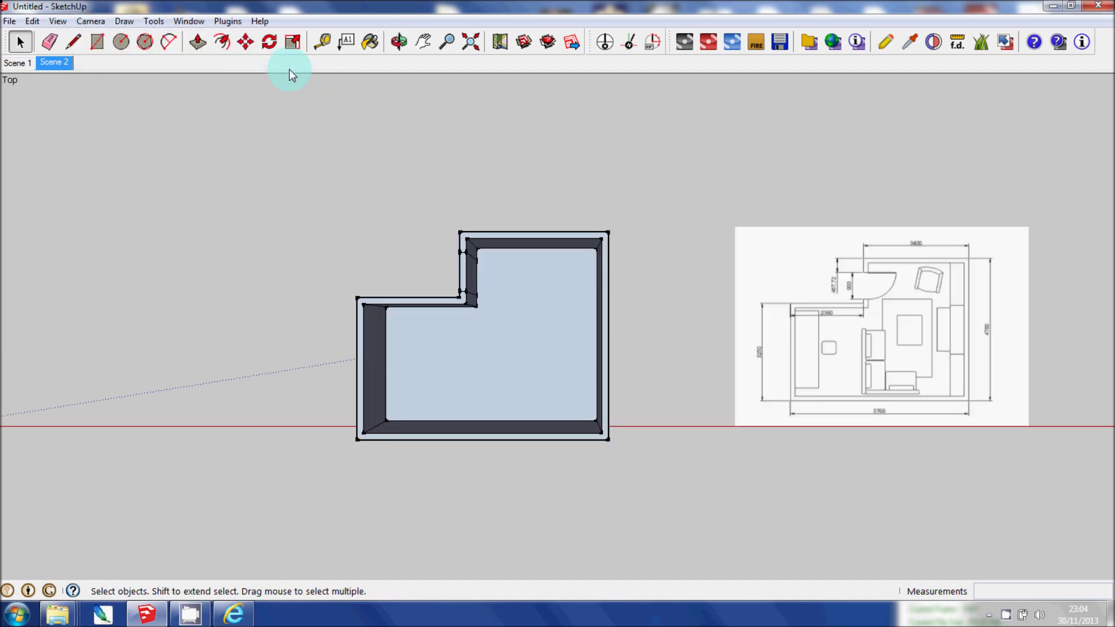
{"action": "left_click", "coordinate": [423, 42]}
{"action": "left_click_drag", "start_coordinate": [216, 196], "coordinate": [610, 183]}
{"action": "left_click_drag", "start_coordinate": [292, 240], "coordinate": [448, 249]}
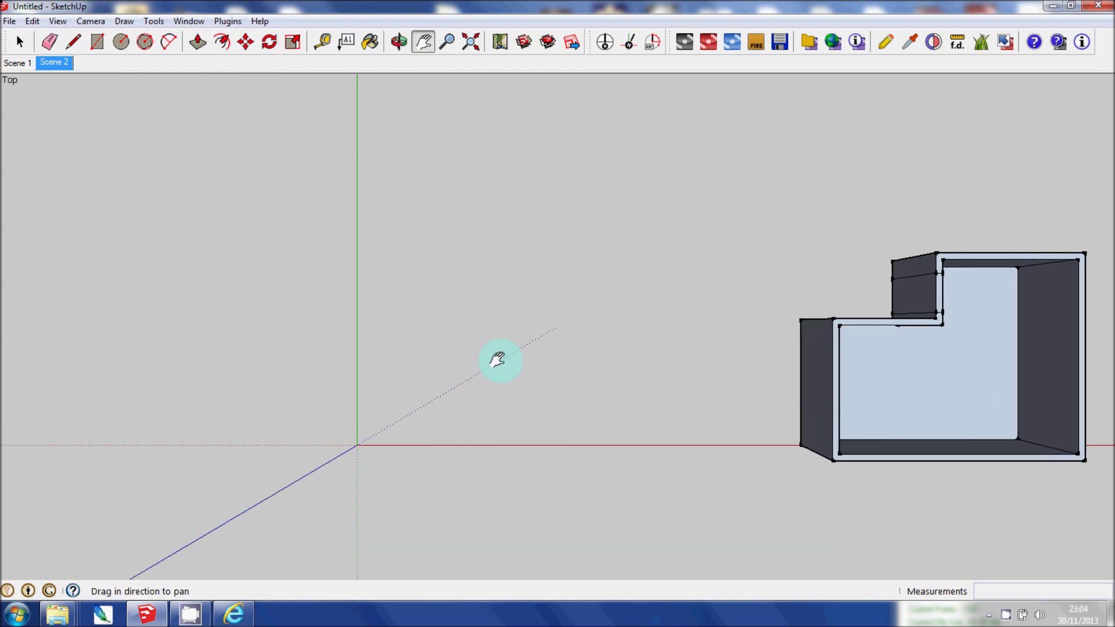
{"action": "left_click", "coordinate": [87, 24]}
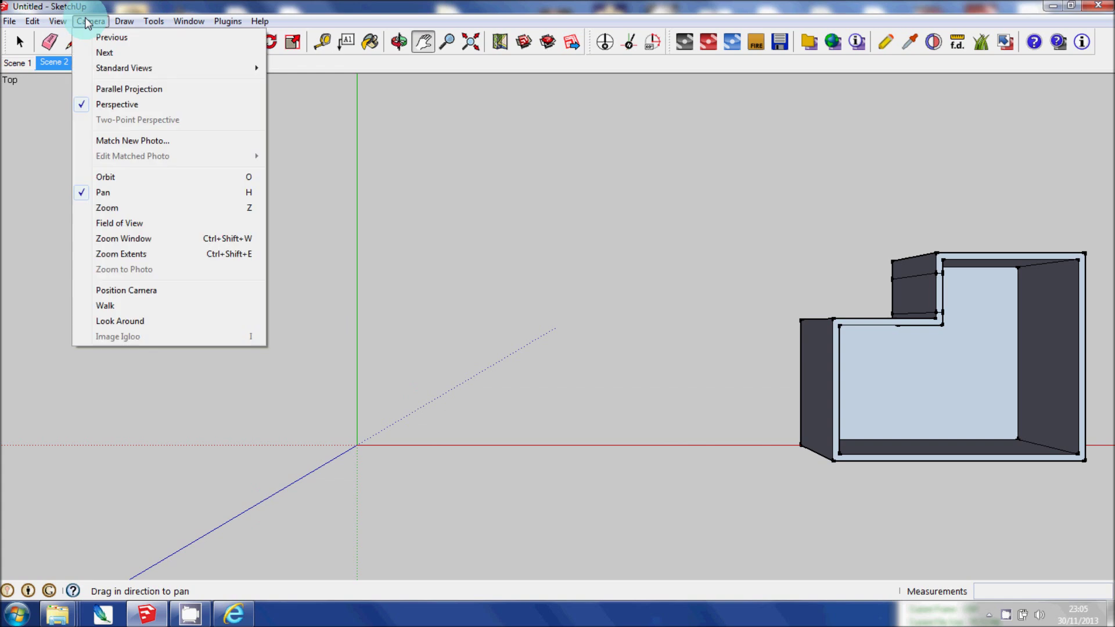
{"action": "left_click", "coordinate": [139, 88]}
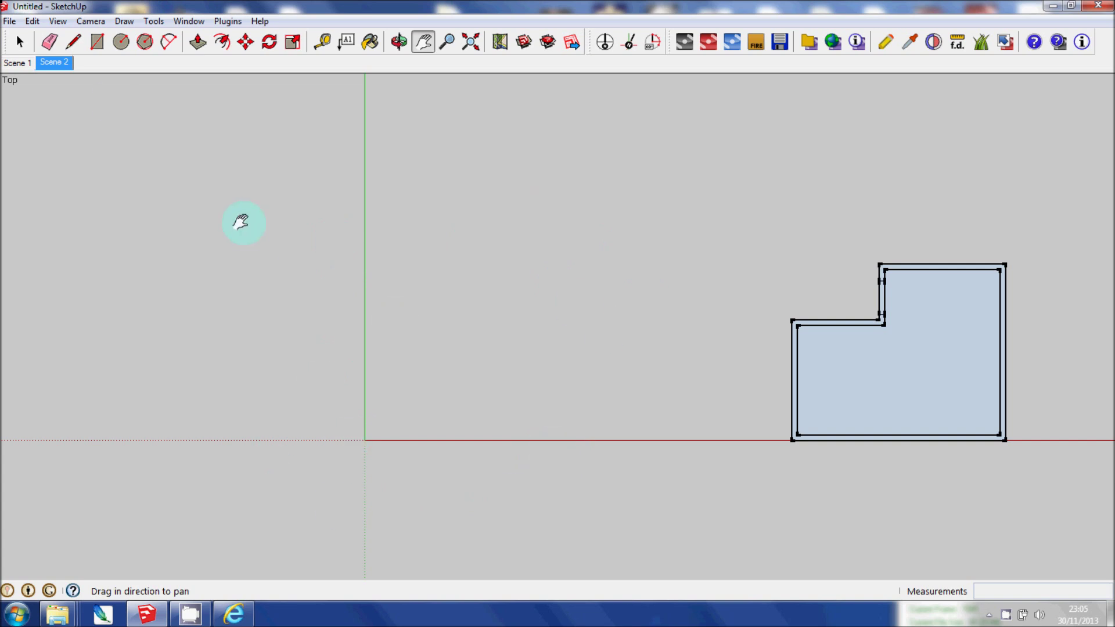
- Import the AutoCAD DWG floor plan with Millimeters units and close the Import Results
{"action": "left_click", "coordinate": [9, 21]}
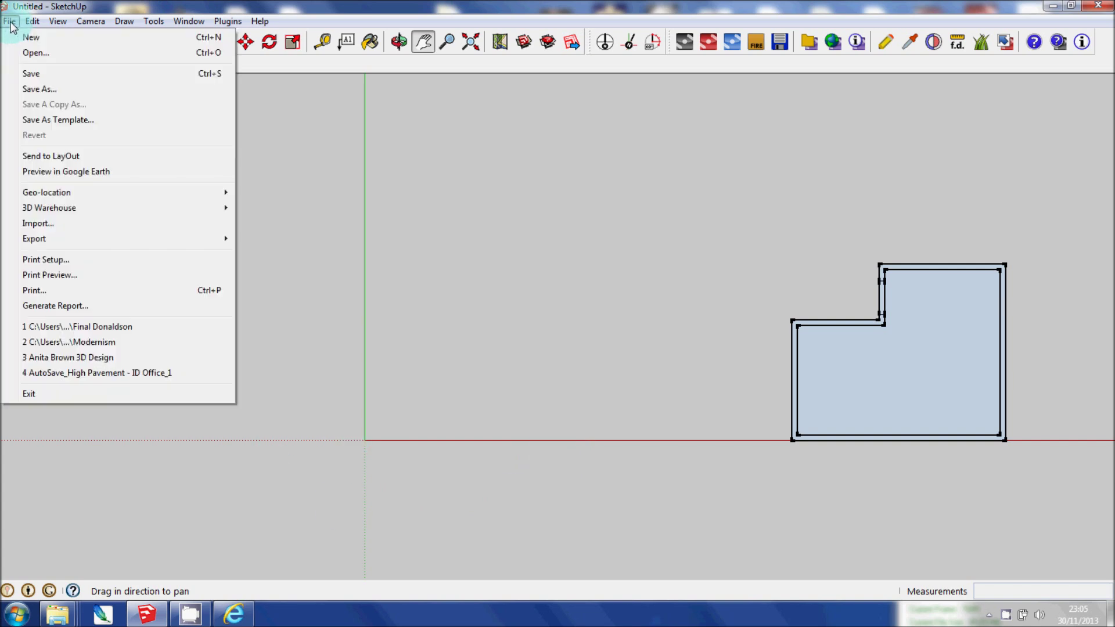
{"action": "left_click", "coordinate": [96, 221]}
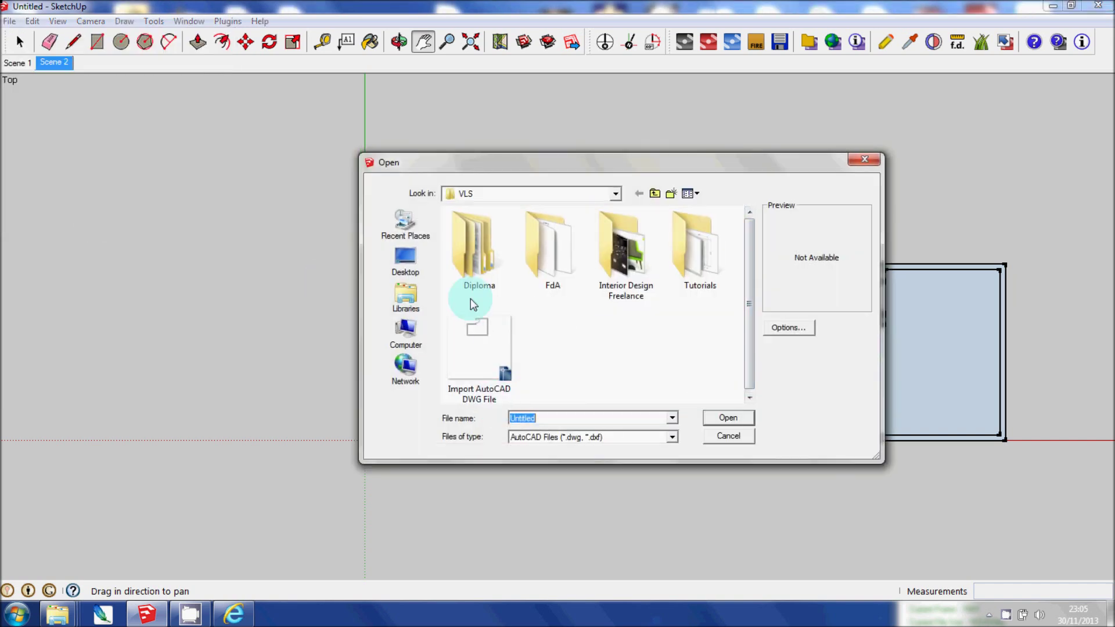
{"action": "left_click", "coordinate": [787, 329]}
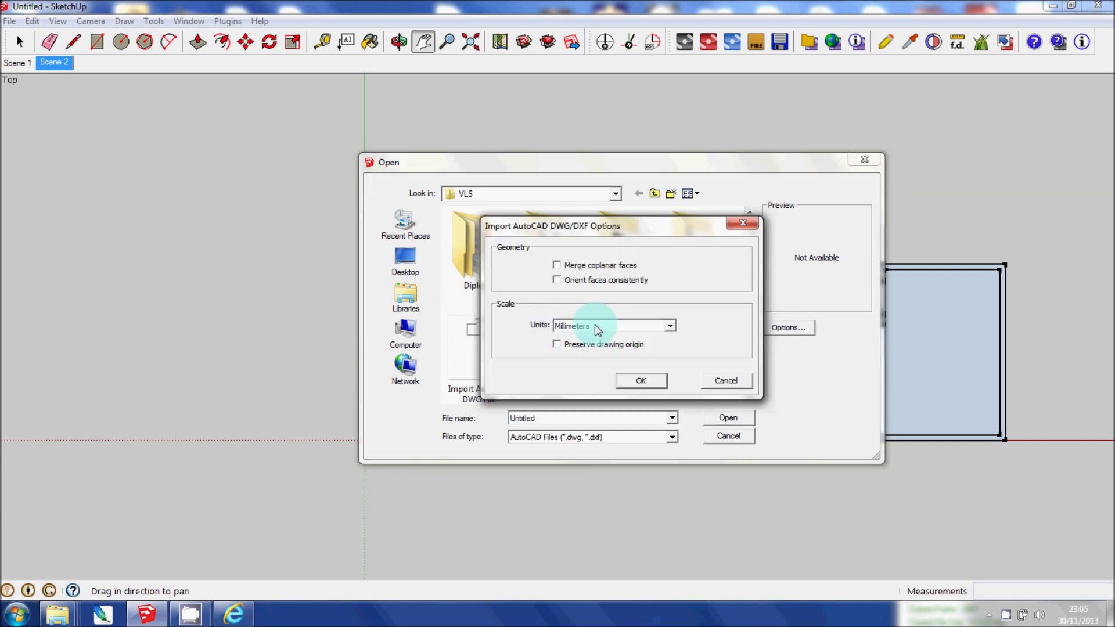
{"action": "left_click", "coordinate": [669, 325]}
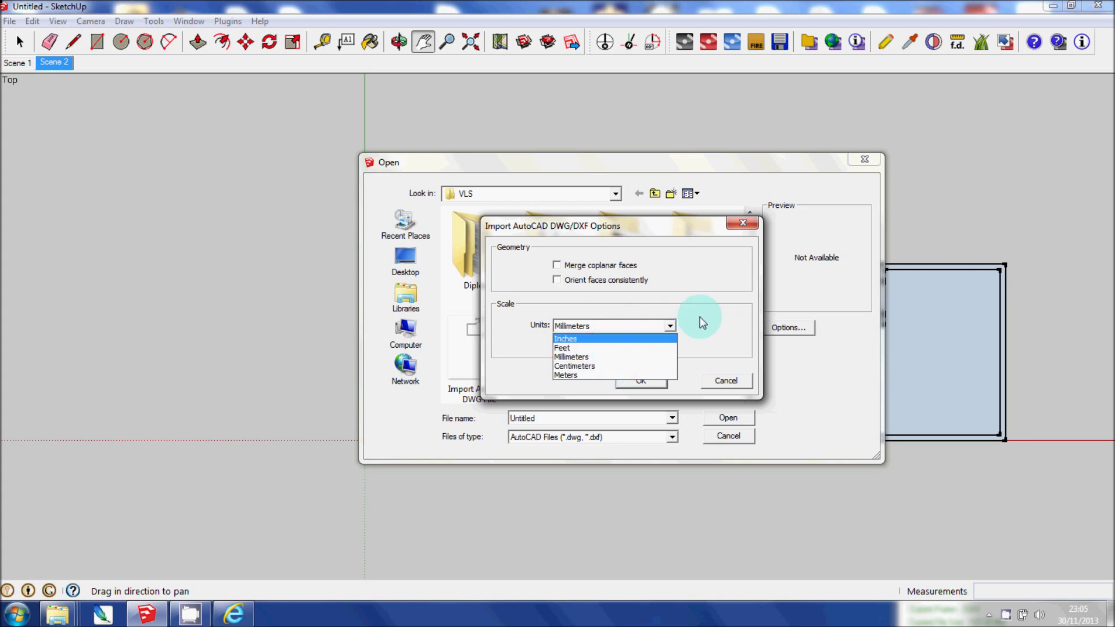
{"action": "left_click", "coordinate": [670, 326]}
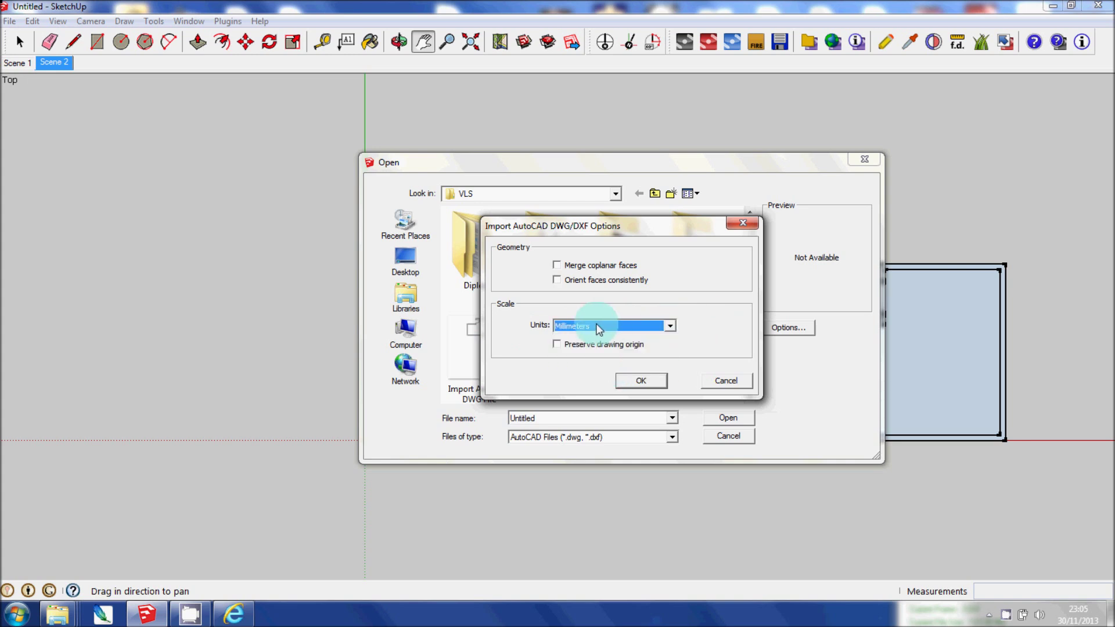
{"action": "left_click", "coordinate": [640, 380]}
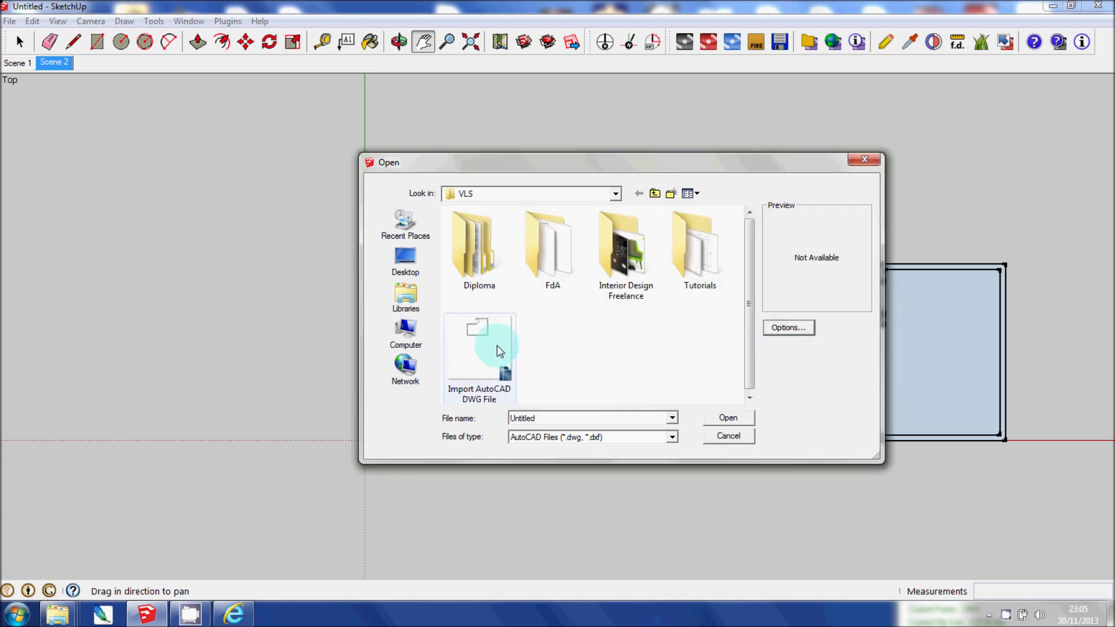
{"action": "left_click", "coordinate": [499, 351]}
{"action": "double_click", "coordinate": [498, 351]}
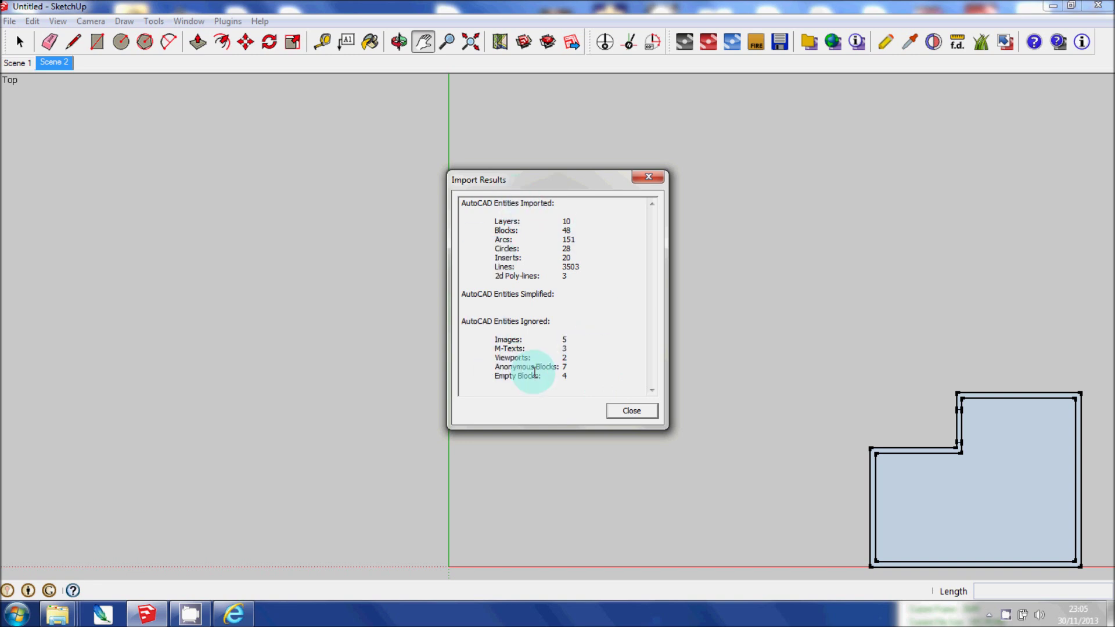
{"action": "left_click", "coordinate": [615, 409]}
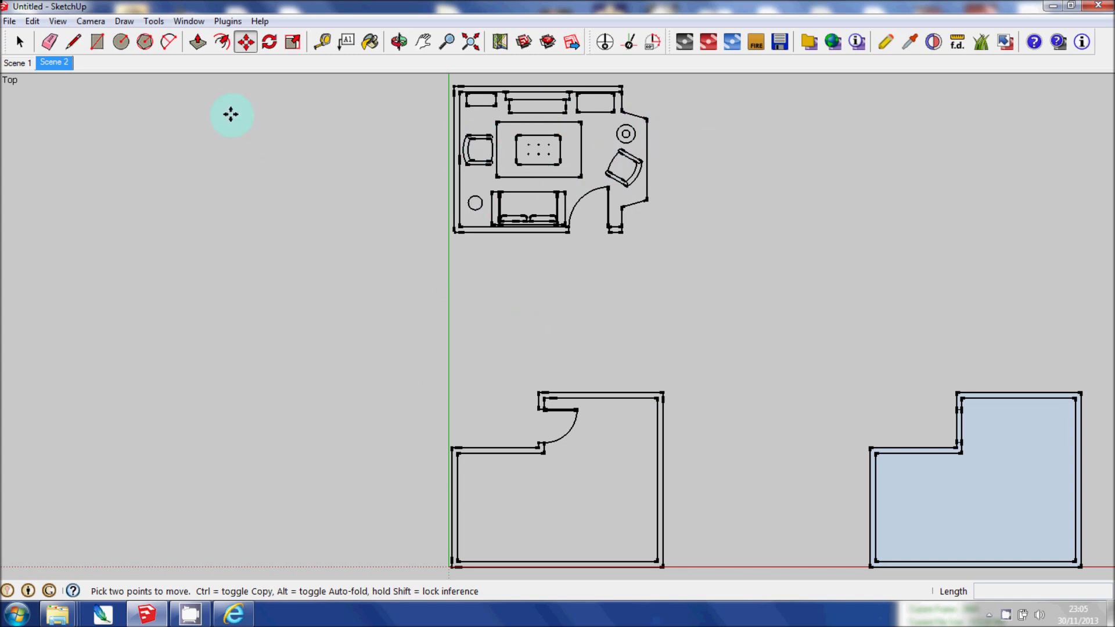
- Select the imported drawing component and explode it into loose geometry
{"action": "left_click", "coordinate": [20, 42]}
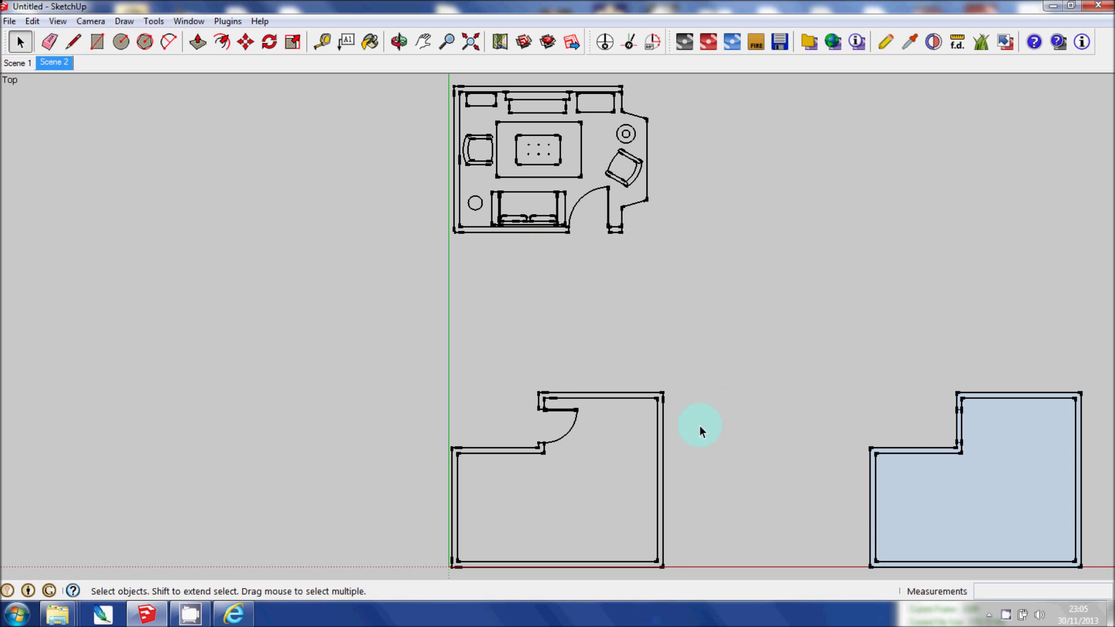
{"action": "left_click", "coordinate": [664, 435]}
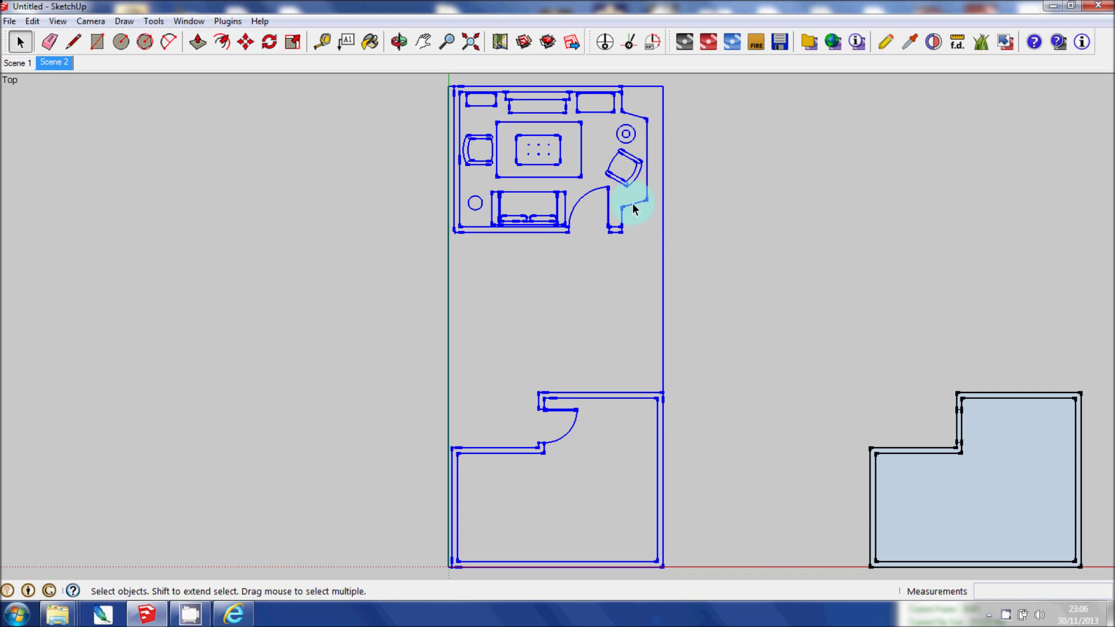
{"action": "right_click", "coordinate": [633, 209]}
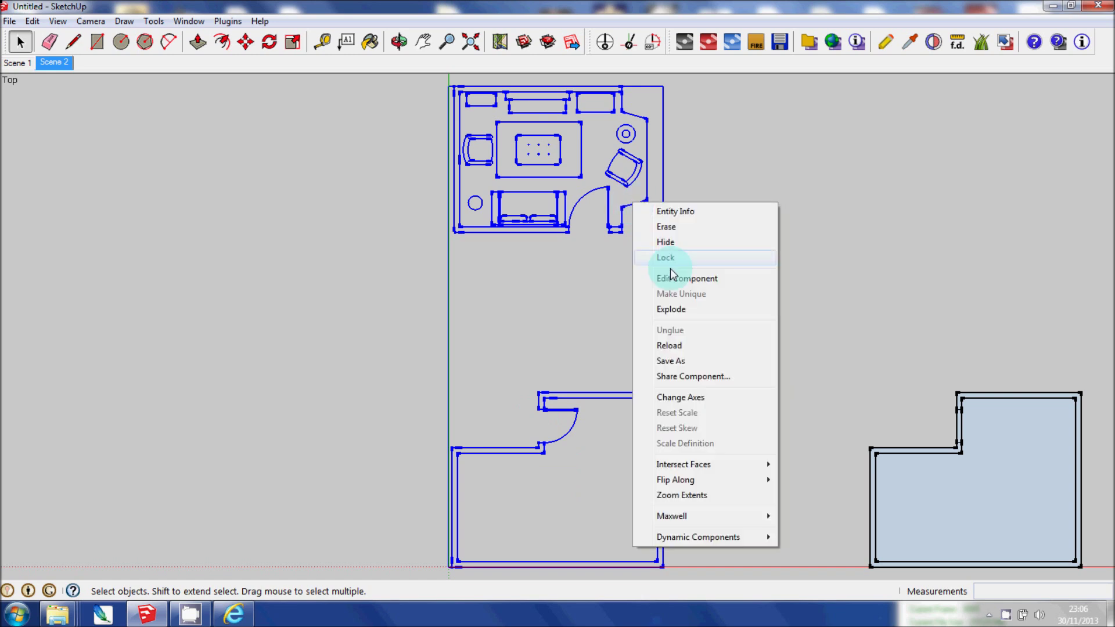
{"action": "left_click", "coordinate": [693, 309]}
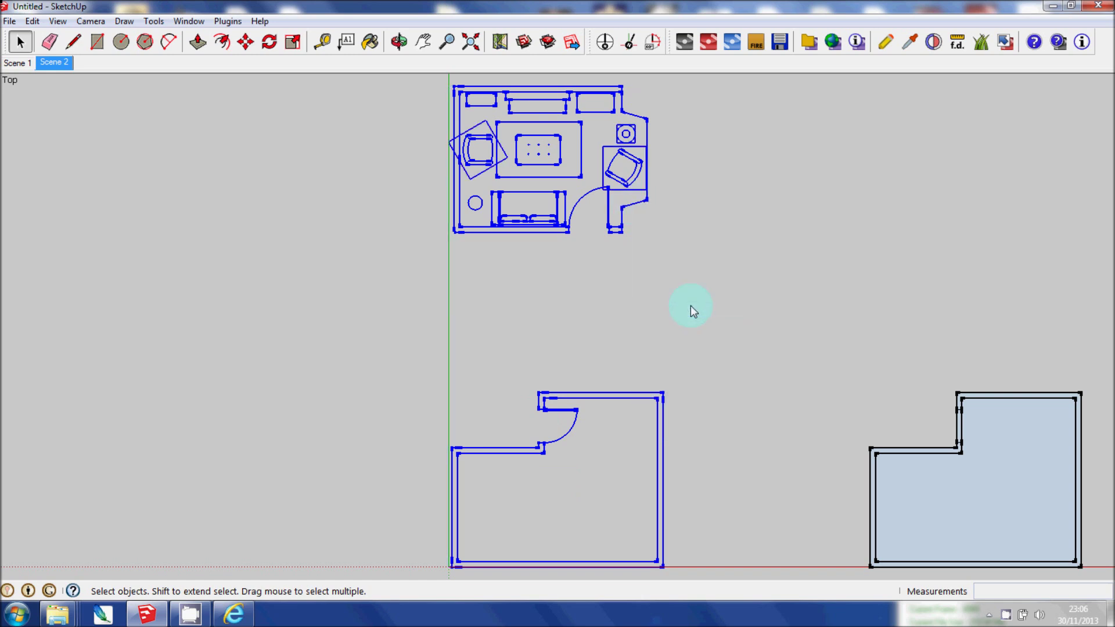
- Window-select the furniture layout and delete it
{"action": "left_click", "coordinate": [577, 236]}
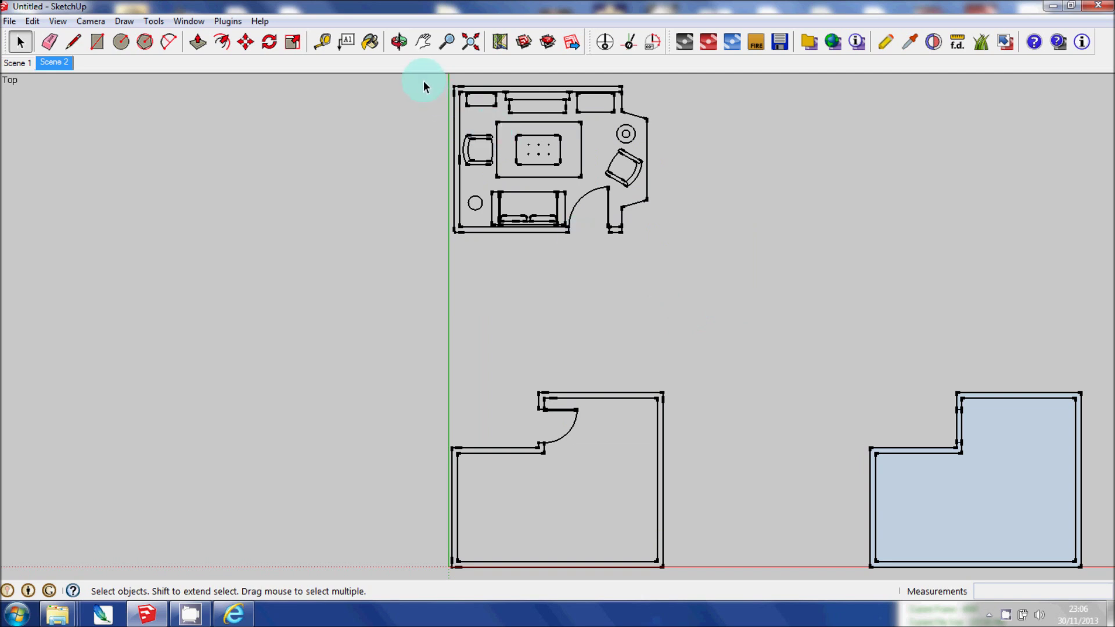
{"action": "left_click_drag", "start_coordinate": [424, 82], "coordinate": [680, 250]}
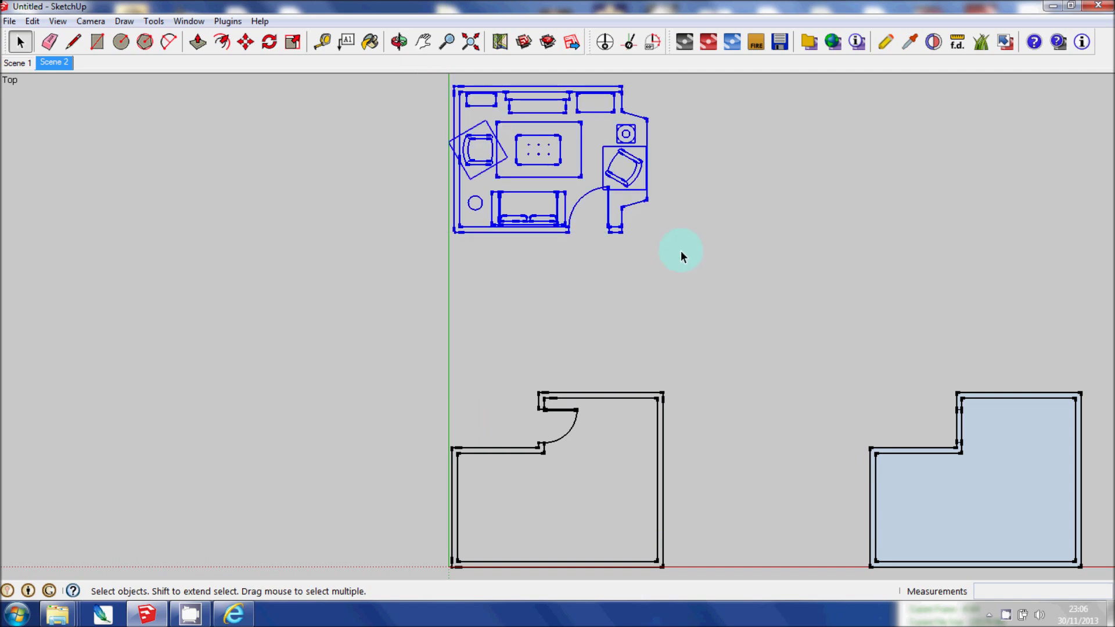
{"action": "key", "text": "Delete"}
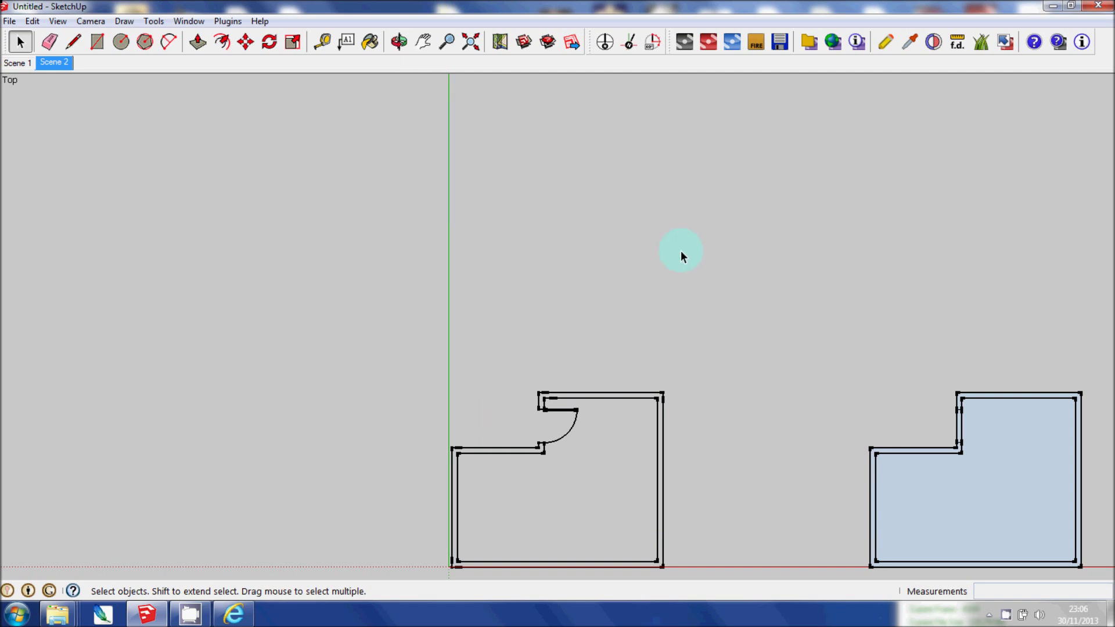
{"action": "left_click", "coordinate": [427, 49]}
- Window-select the wall outline and move its bottom-left corner onto the origin
{"action": "left_click_drag", "start_coordinate": [577, 418], "coordinate": [564, 243]}
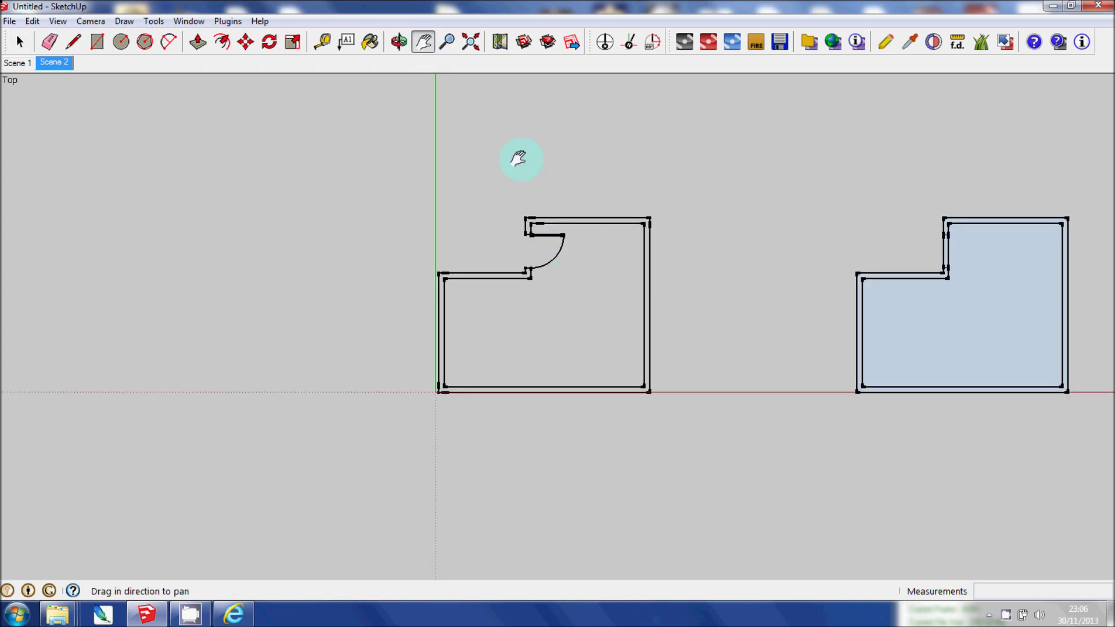
{"action": "left_click", "coordinate": [449, 42]}
{"action": "left_click_drag", "start_coordinate": [557, 411], "coordinate": [693, 230]}
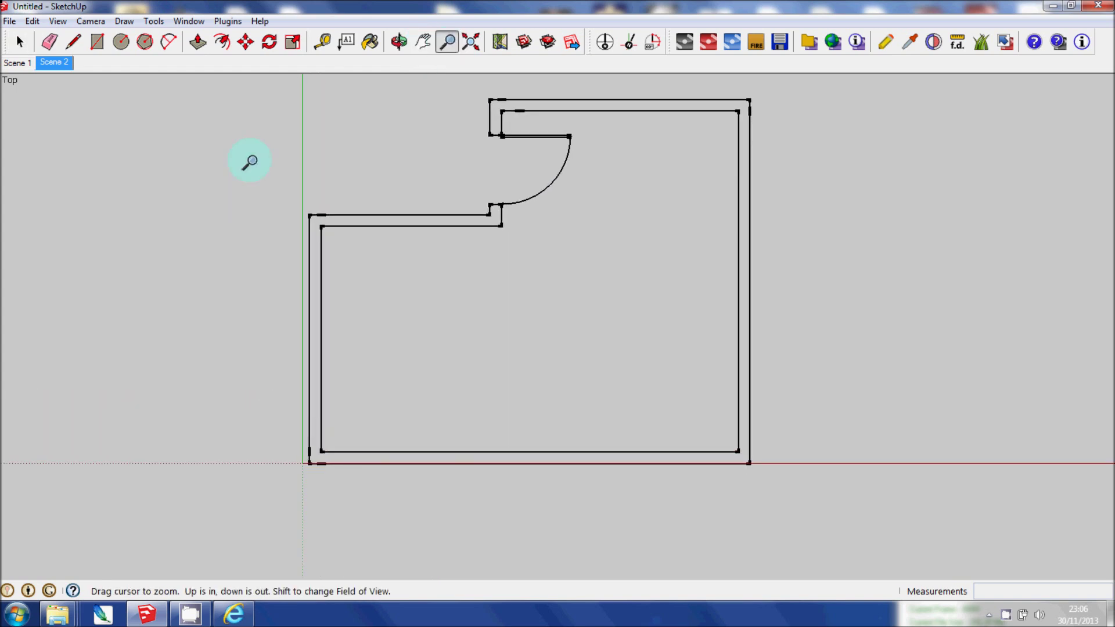
{"action": "left_click", "coordinate": [19, 42]}
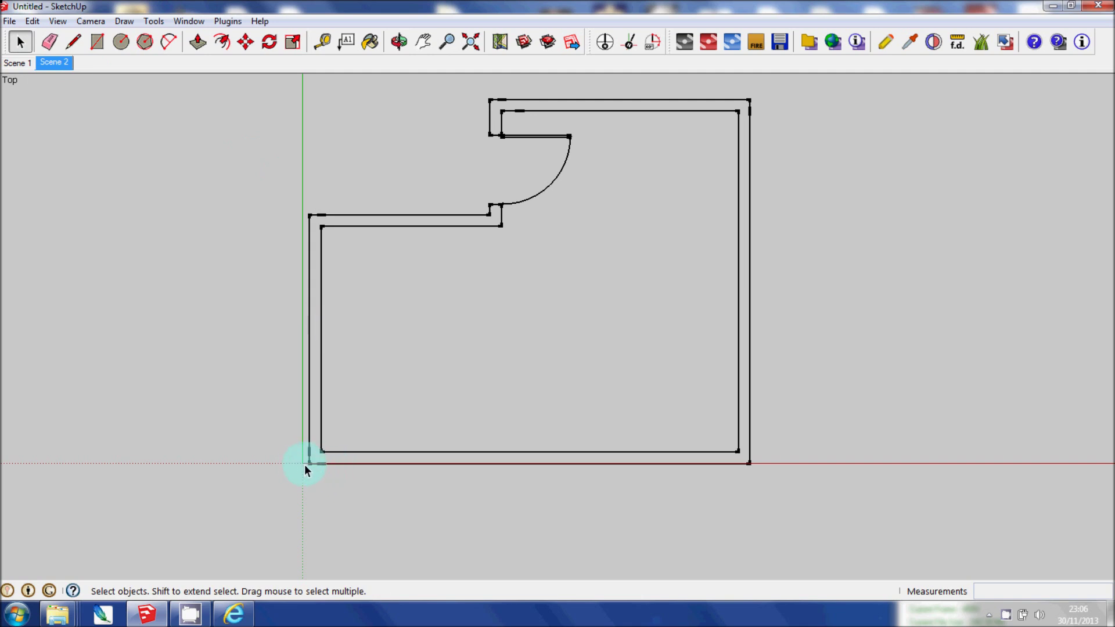
{"action": "left_click_drag", "start_coordinate": [224, 84], "coordinate": [822, 516]}
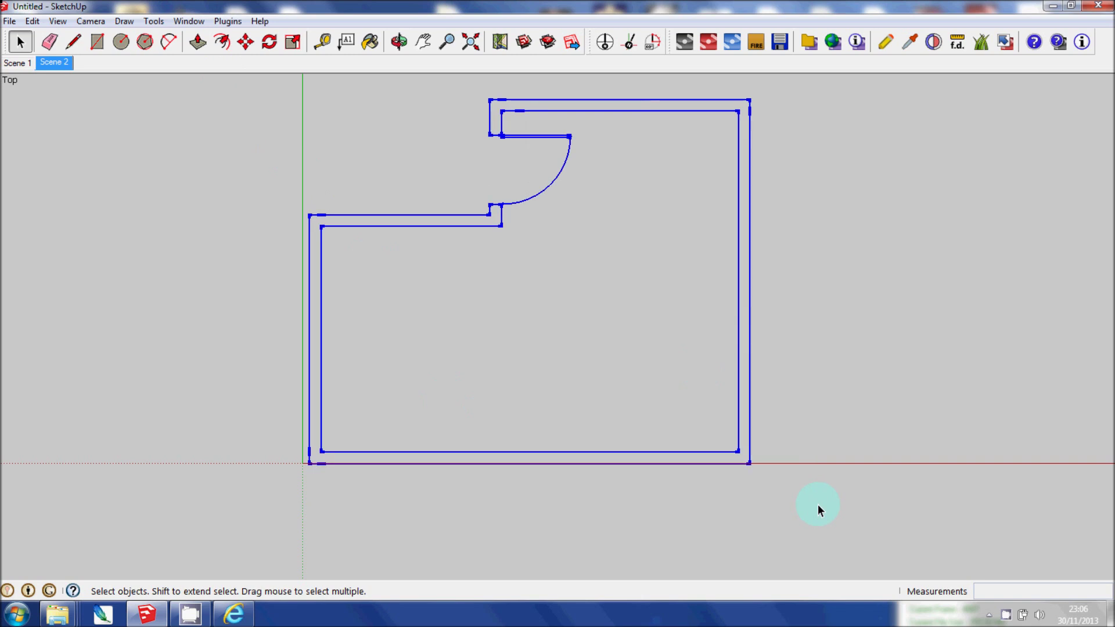
{"action": "left_click", "coordinate": [246, 42]}
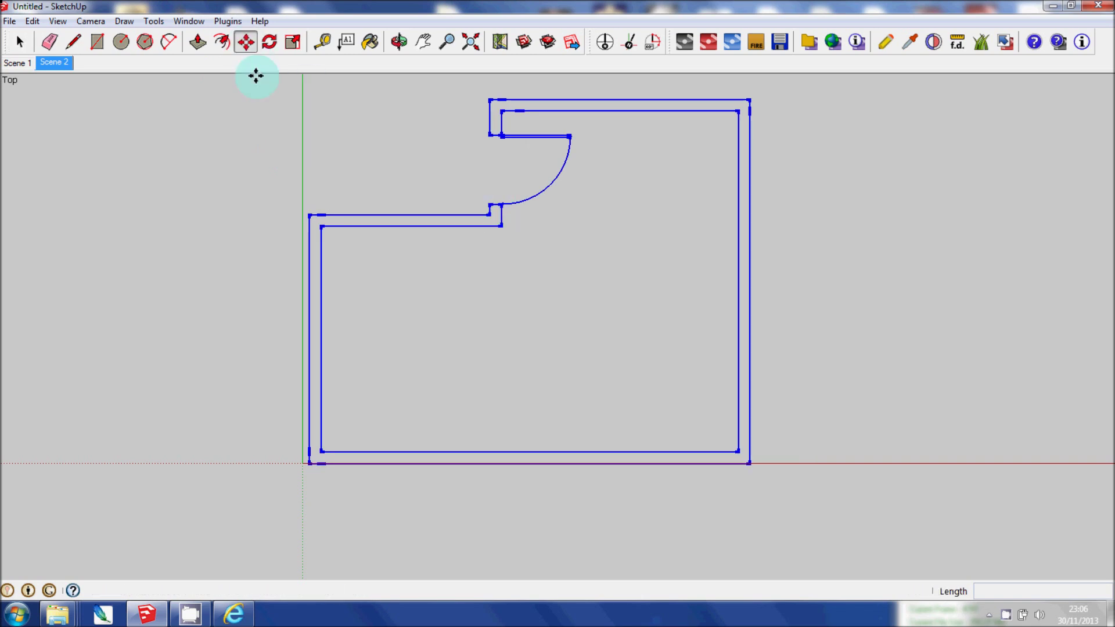
{"action": "left_click", "coordinate": [310, 464]}
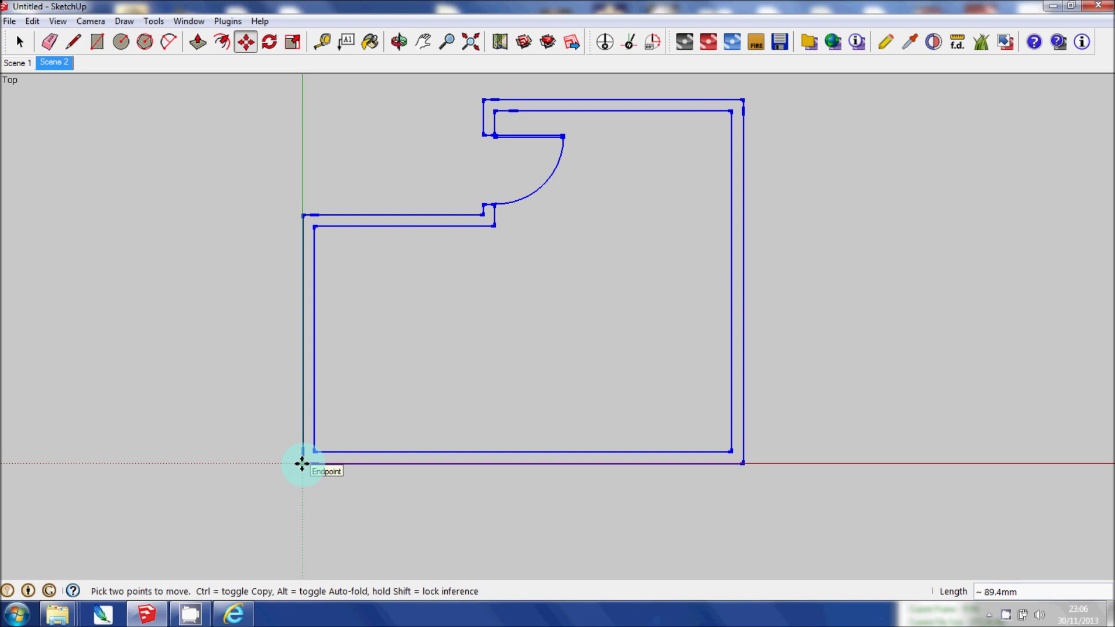
{"action": "left_click", "coordinate": [424, 41]}
{"action": "left_click_drag", "start_coordinate": [576, 202], "coordinate": [550, 247]}
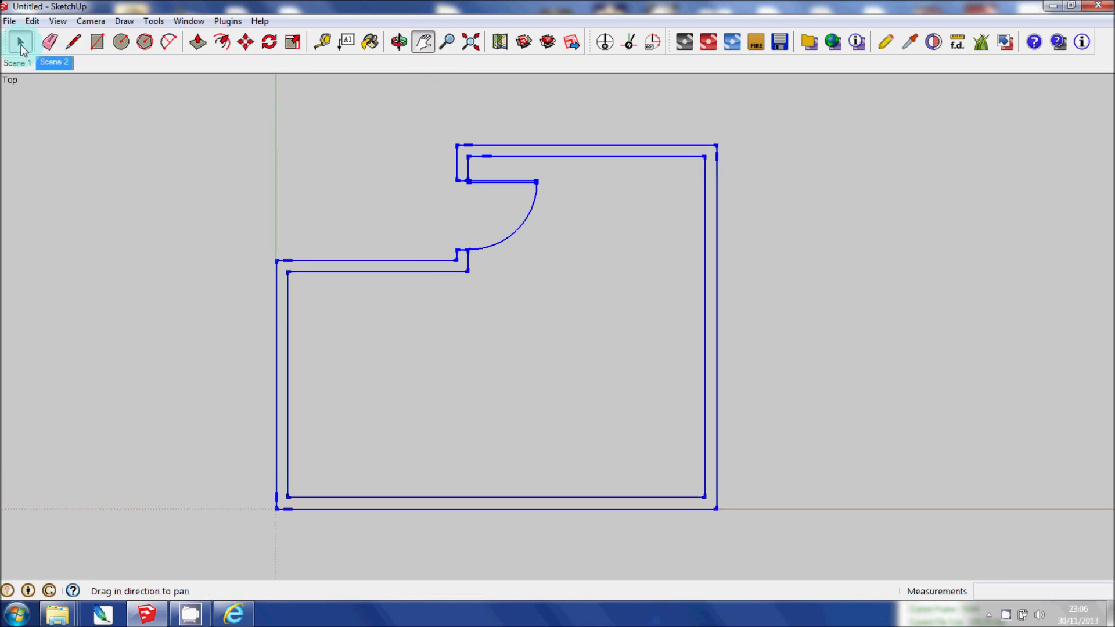
{"action": "left_click", "coordinate": [20, 44]}
- Draw the missing 900 mm and short corner edges at the notch so faces fill in
{"action": "left_click", "coordinate": [577, 310]}
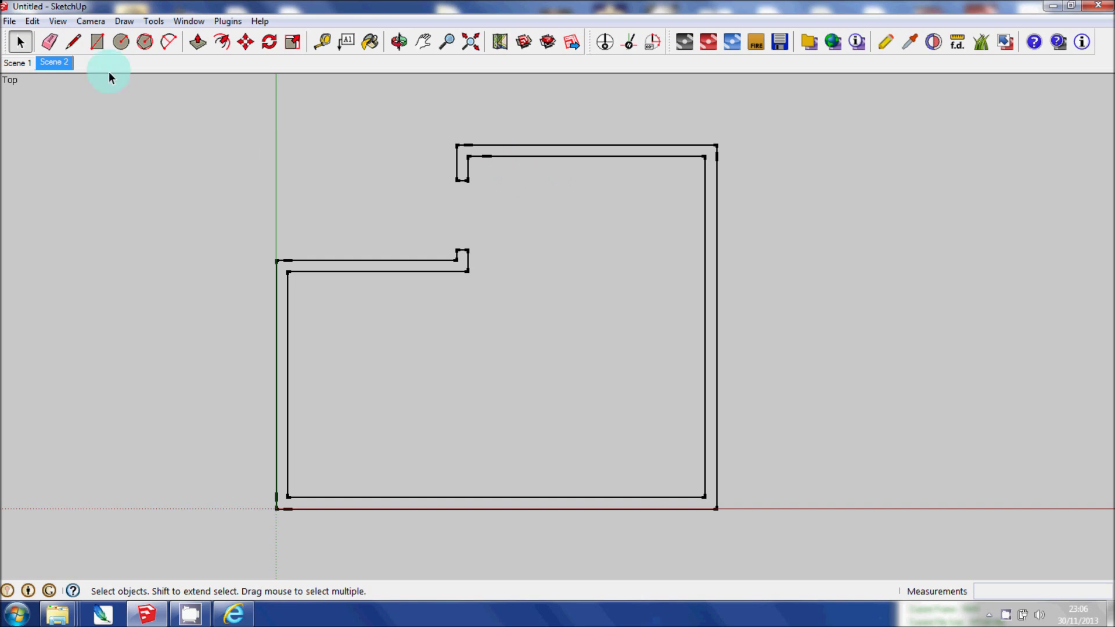
{"action": "left_click", "coordinate": [78, 43]}
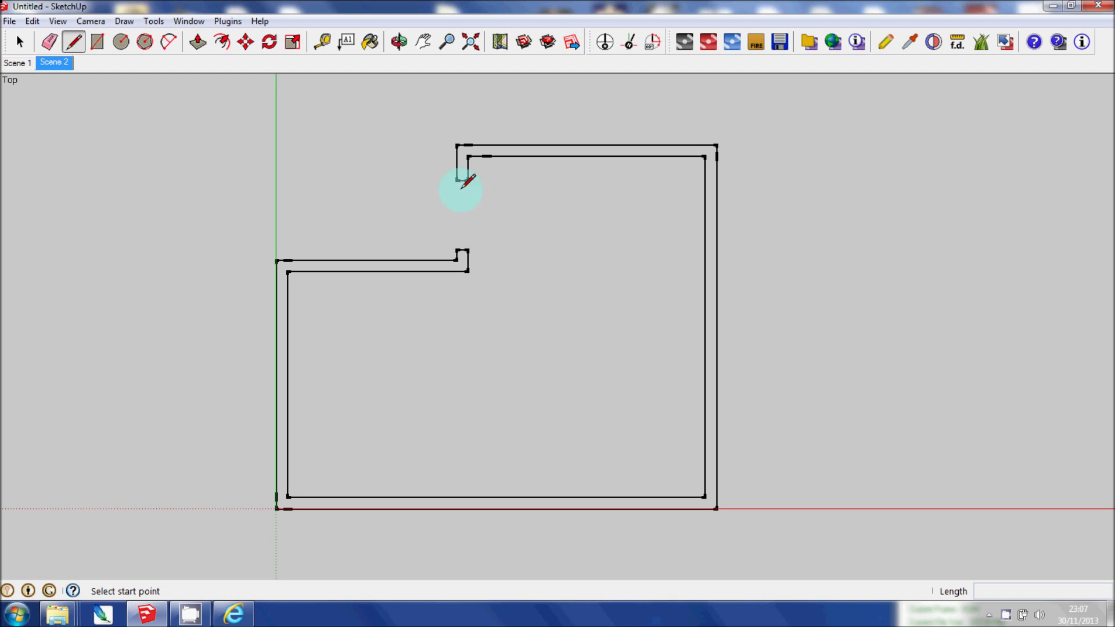
{"action": "left_click", "coordinate": [456, 181]}
{"action": "left_click", "coordinate": [456, 249]}
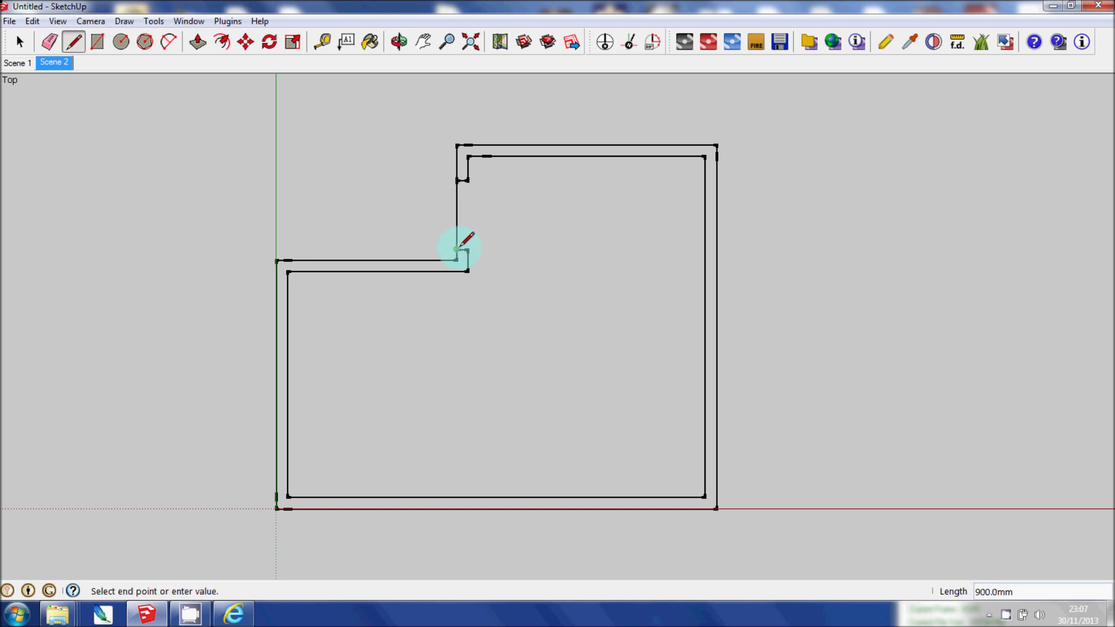
{"action": "key", "text": "Escape"}
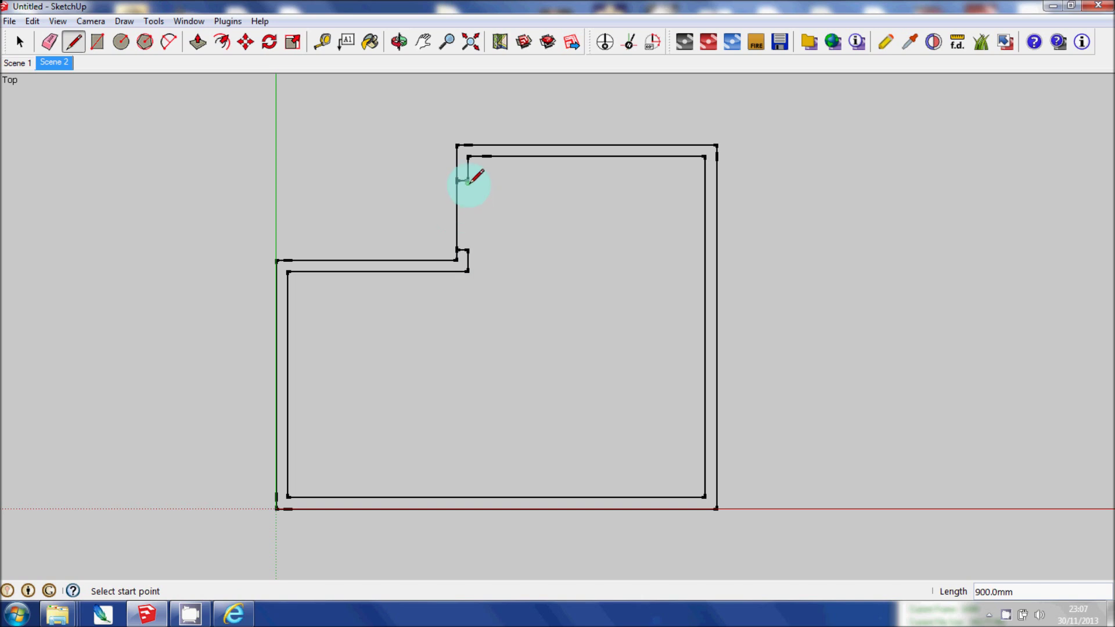
{"action": "left_click", "coordinate": [468, 182]}
{"action": "left_click", "coordinate": [468, 248]}
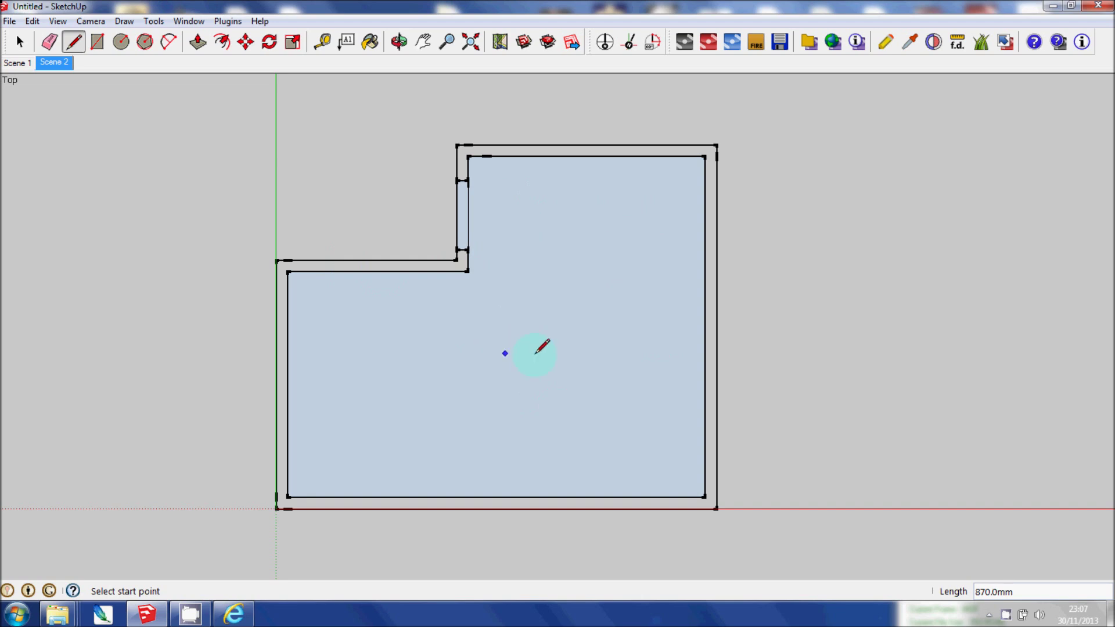
{"action": "left_click", "coordinate": [287, 261]}
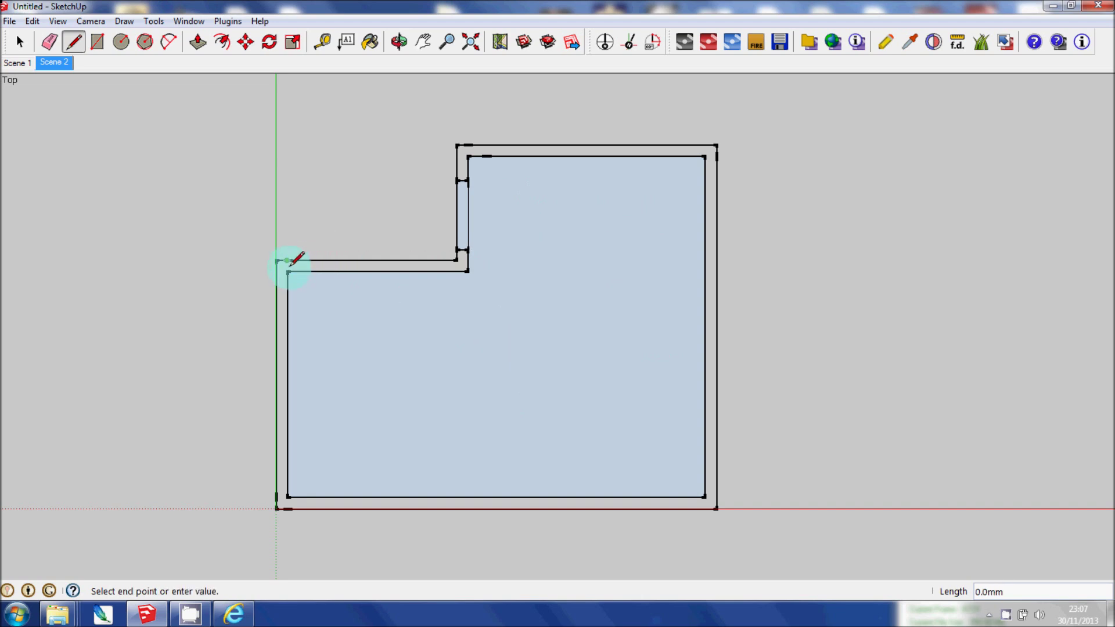
{"action": "left_click", "coordinate": [288, 271]}
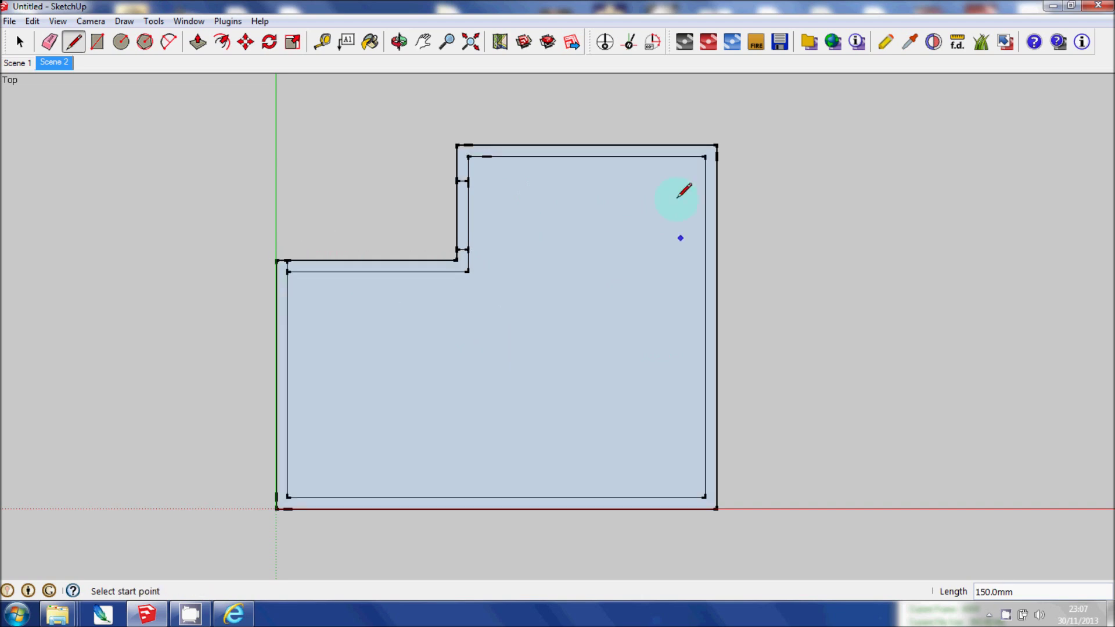
{"action": "left_click", "coordinate": [20, 42]}
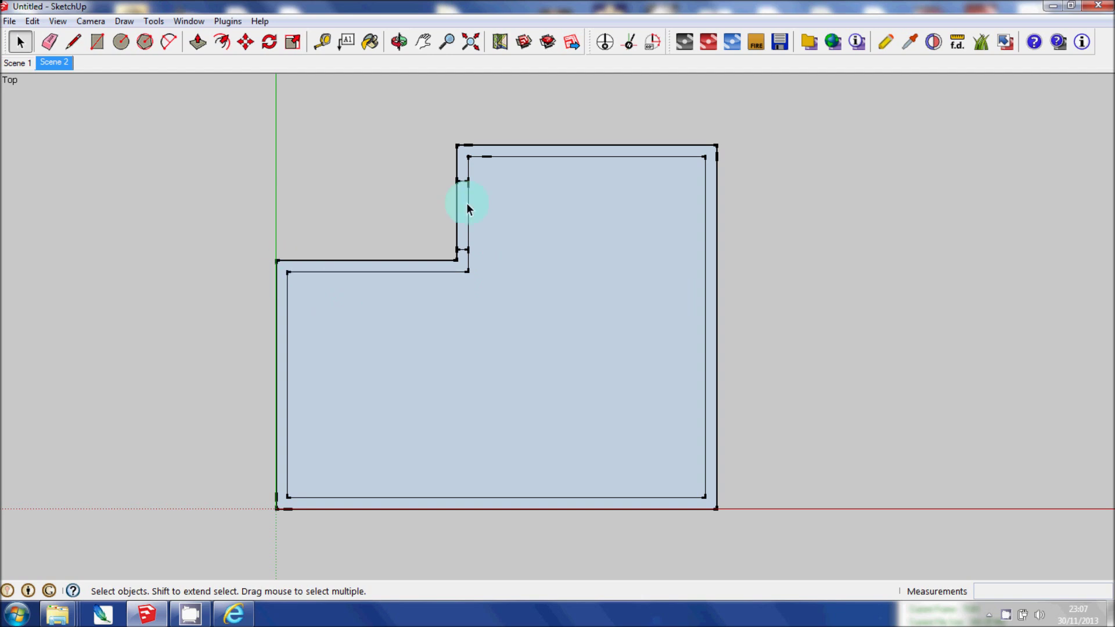
{"action": "left_click", "coordinate": [91, 21]}
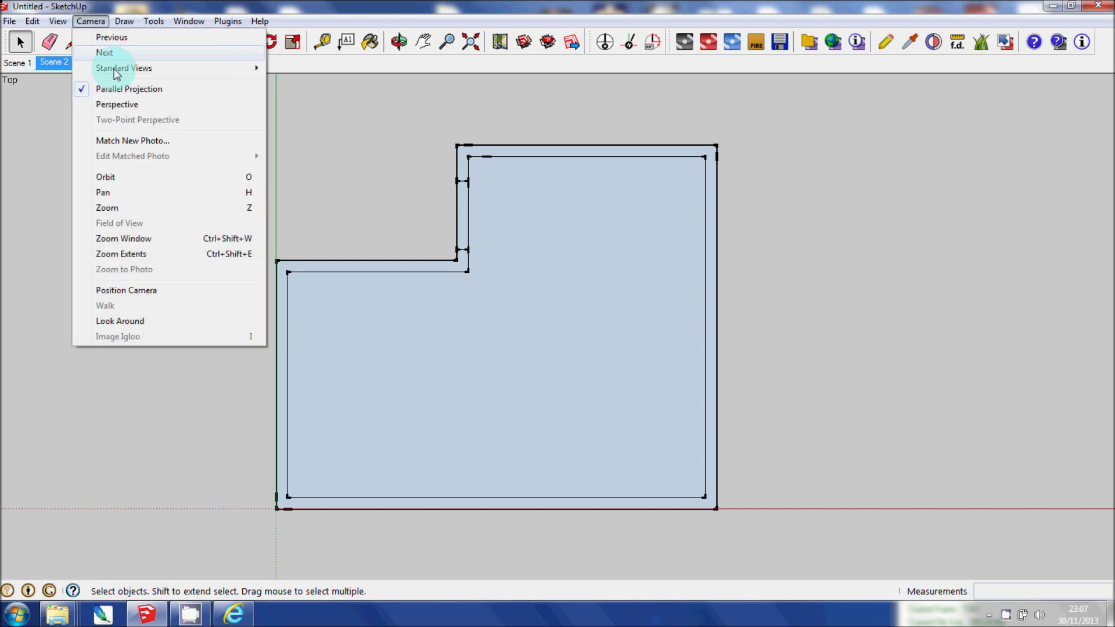
- Switch the camera to Perspective and orbit to see the L-shaped plan in 3D
{"action": "left_click", "coordinate": [135, 106]}
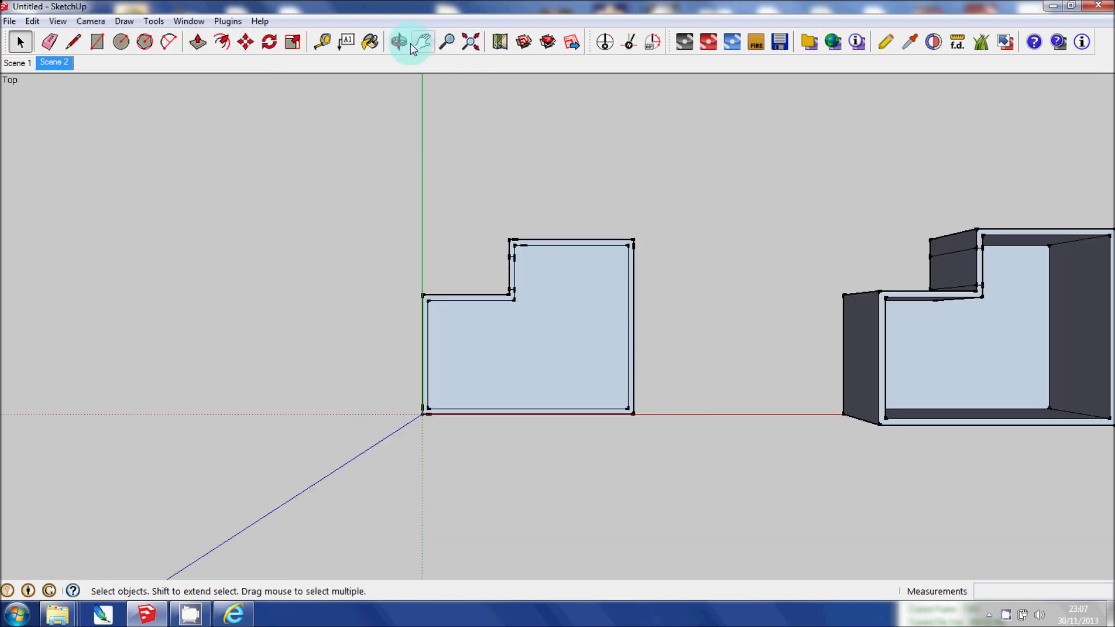
{"action": "left_click", "coordinate": [447, 42]}
{"action": "left_click_drag", "start_coordinate": [555, 340], "coordinate": [597, 180]}
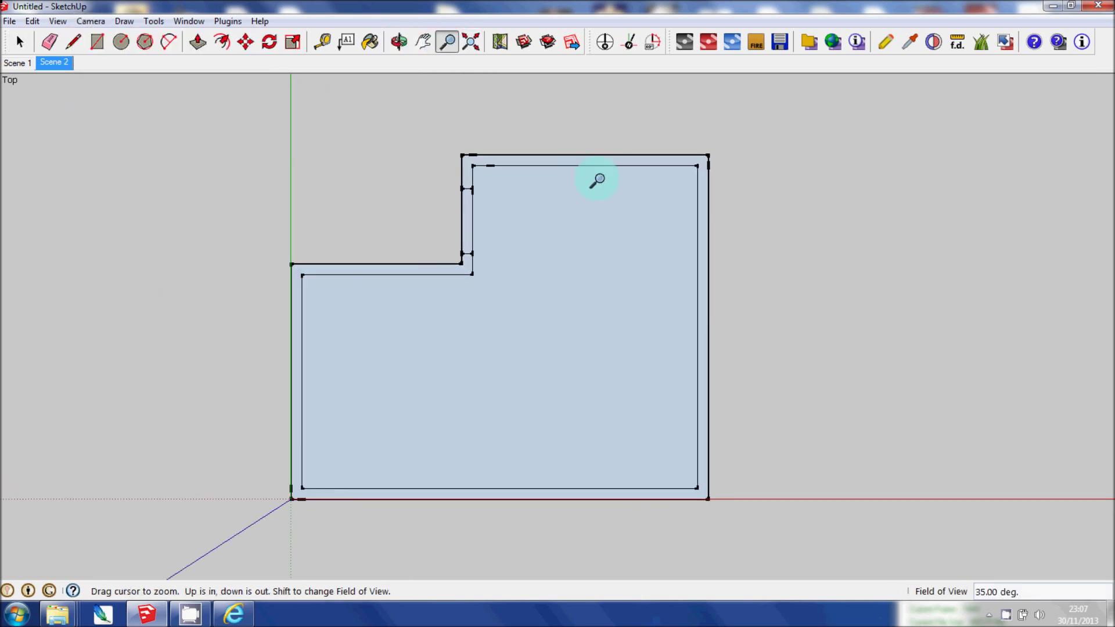
{"action": "left_click", "coordinate": [399, 42]}
{"action": "left_click_drag", "start_coordinate": [635, 393], "coordinate": [581, 254]}
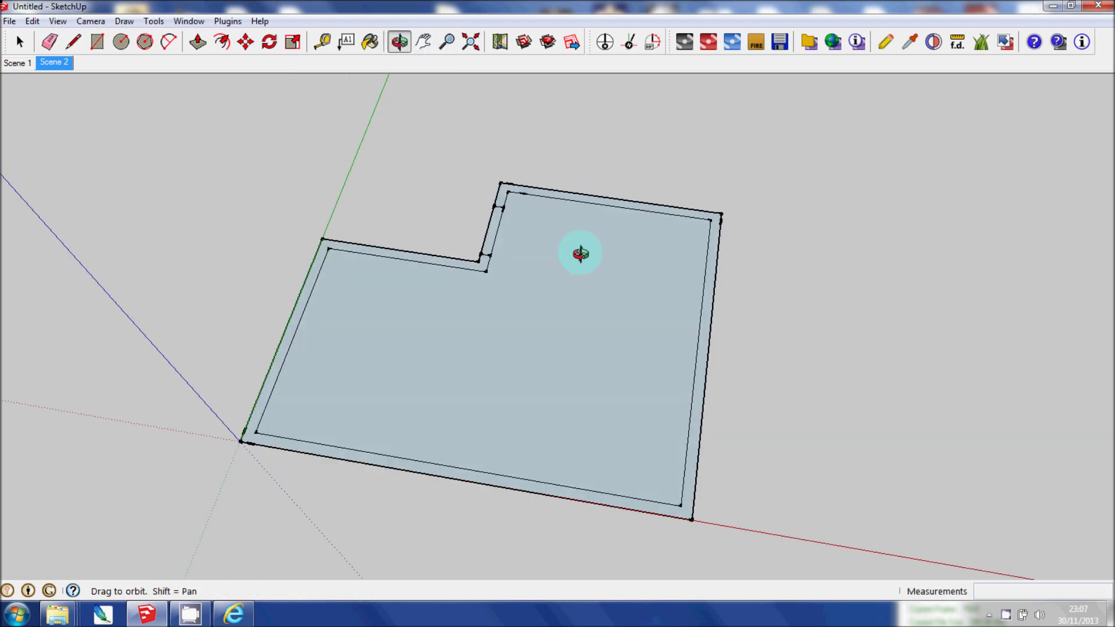
- Push/Pull the wall outline face up 2400 mm into solid walls
{"action": "left_click", "coordinate": [198, 41]}
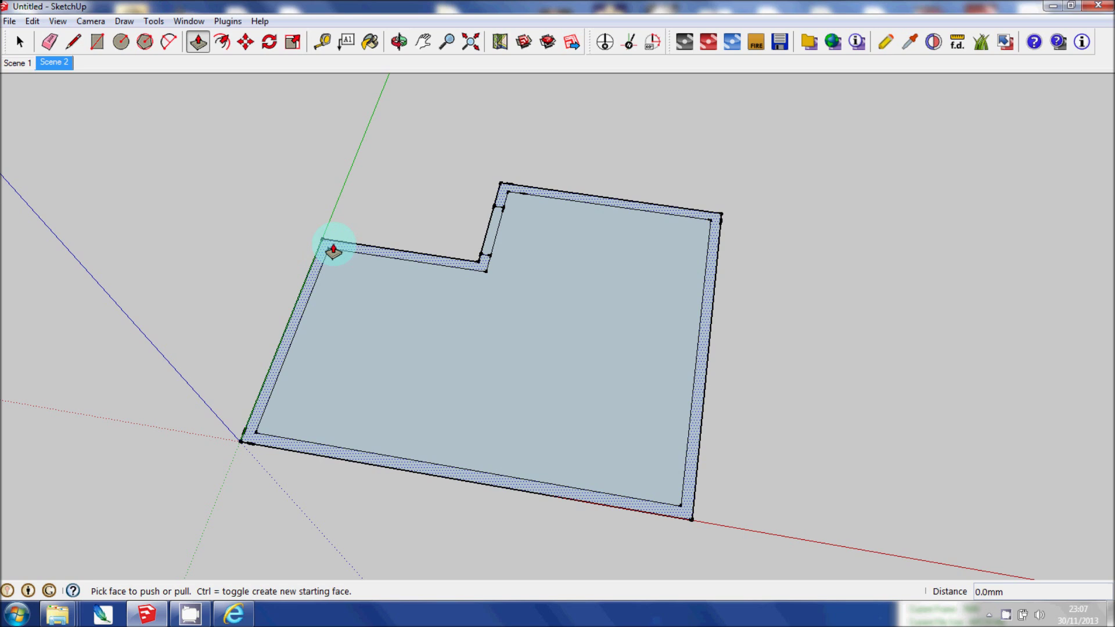
{"action": "left_click_drag", "start_coordinate": [334, 251], "coordinate": [341, 198]}
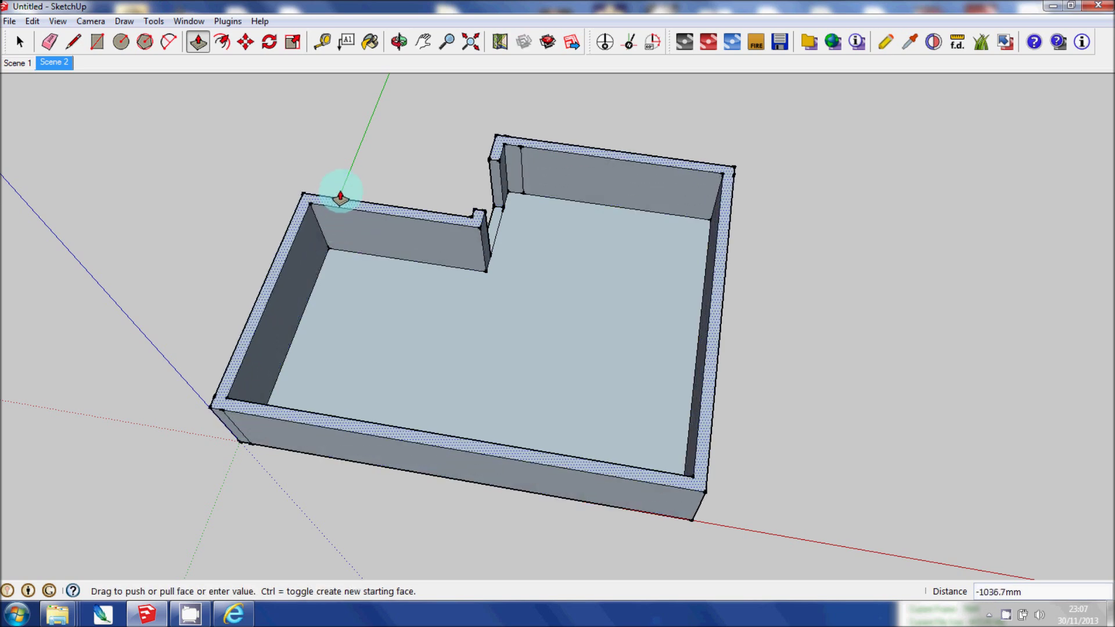
{"action": "type", "text": "2400"}
{"action": "key", "text": "Return"}
{"action": "left_click", "coordinate": [423, 41]}
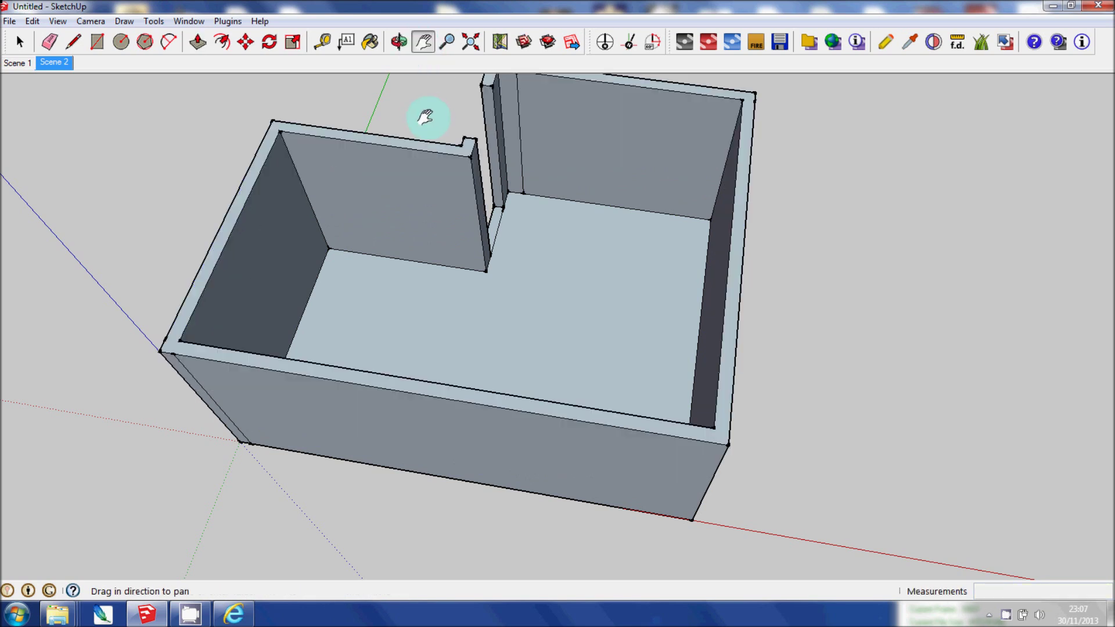
{"action": "left_click_drag", "start_coordinate": [428, 116], "coordinate": [416, 204]}
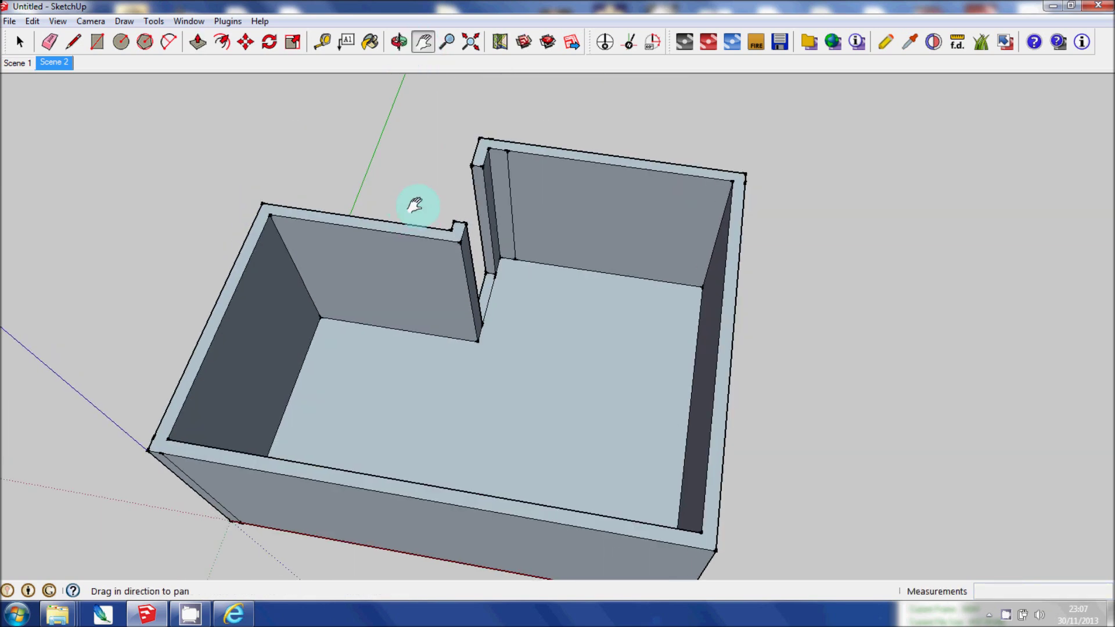
- Draw an edge across the wall tops at the notch to close a top face
{"action": "left_click", "coordinate": [78, 47]}
{"action": "left_click", "coordinate": [470, 165]}
{"action": "left_click", "coordinate": [455, 220]}
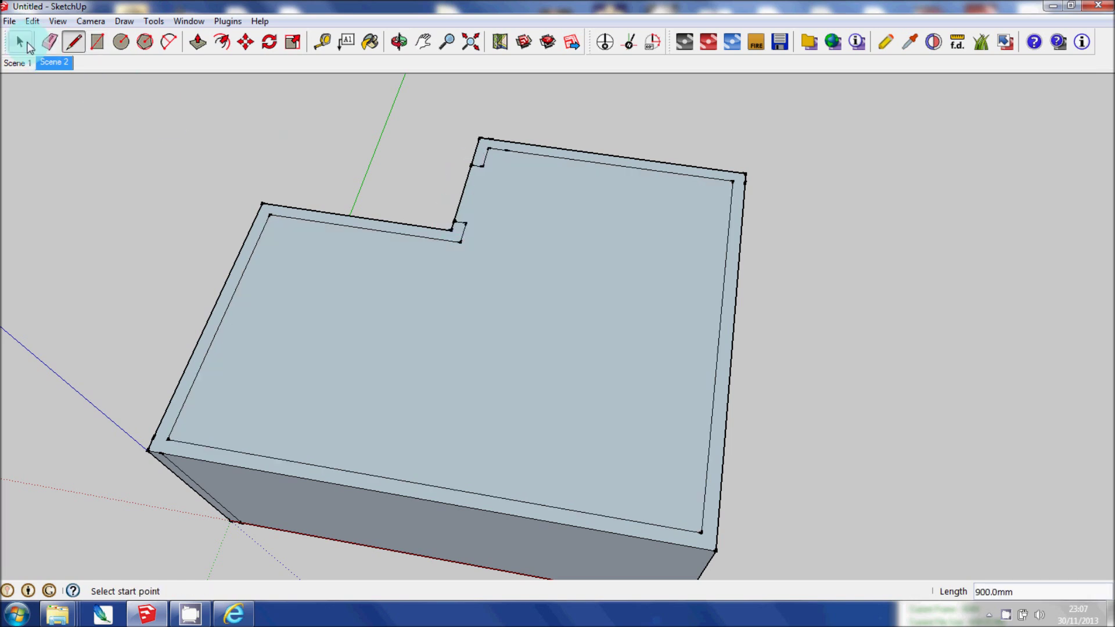
{"action": "left_click", "coordinate": [22, 43]}
- Draw a second edge at the notch's inner corner and select the ceiling face
{"action": "left_click", "coordinate": [73, 41]}
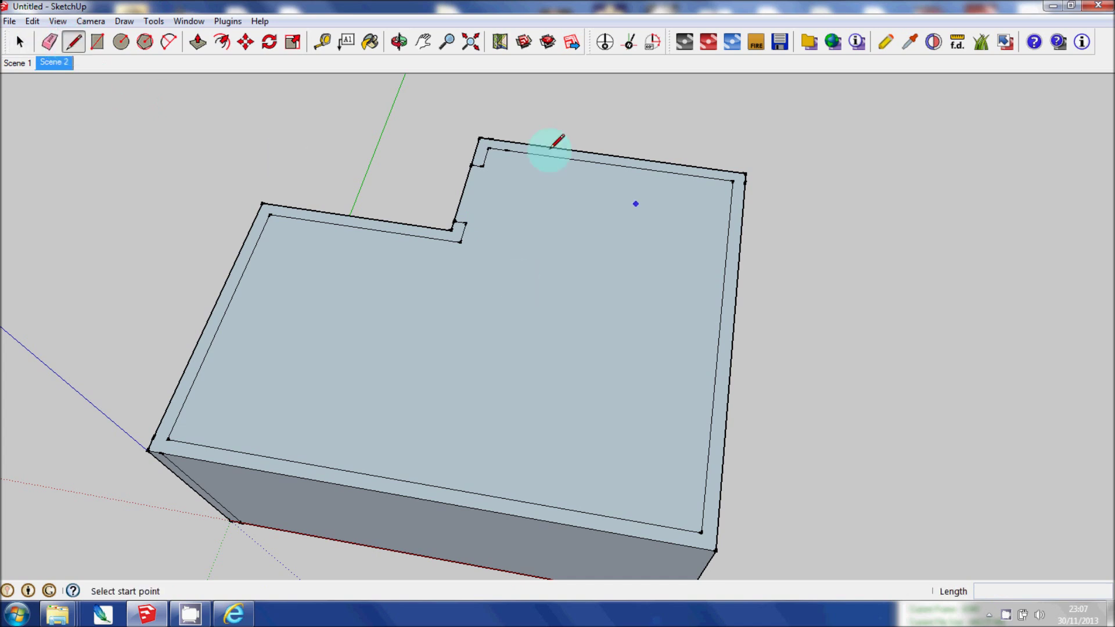
{"action": "left_click", "coordinate": [483, 167]}
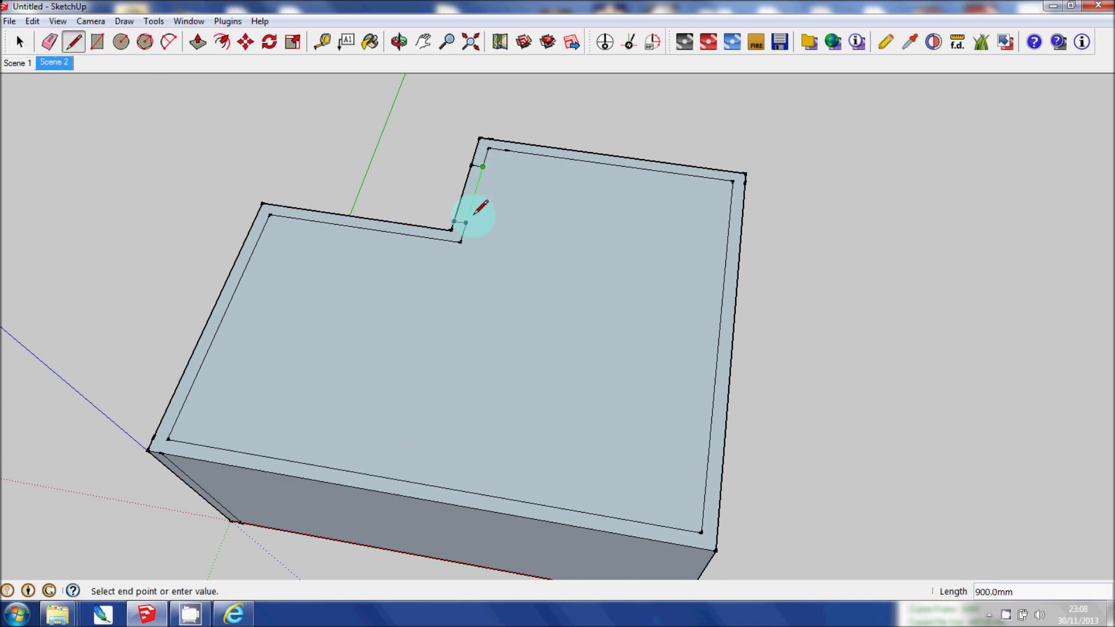
{"action": "left_click", "coordinate": [469, 222]}
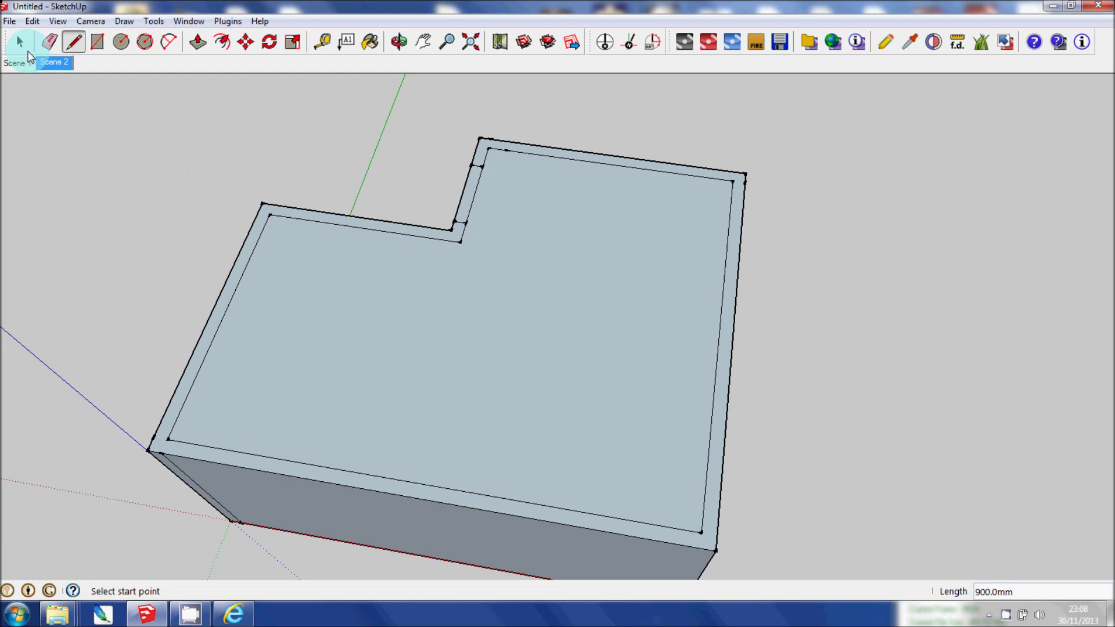
{"action": "left_click", "coordinate": [19, 42]}
{"action": "left_click", "coordinate": [480, 343]}
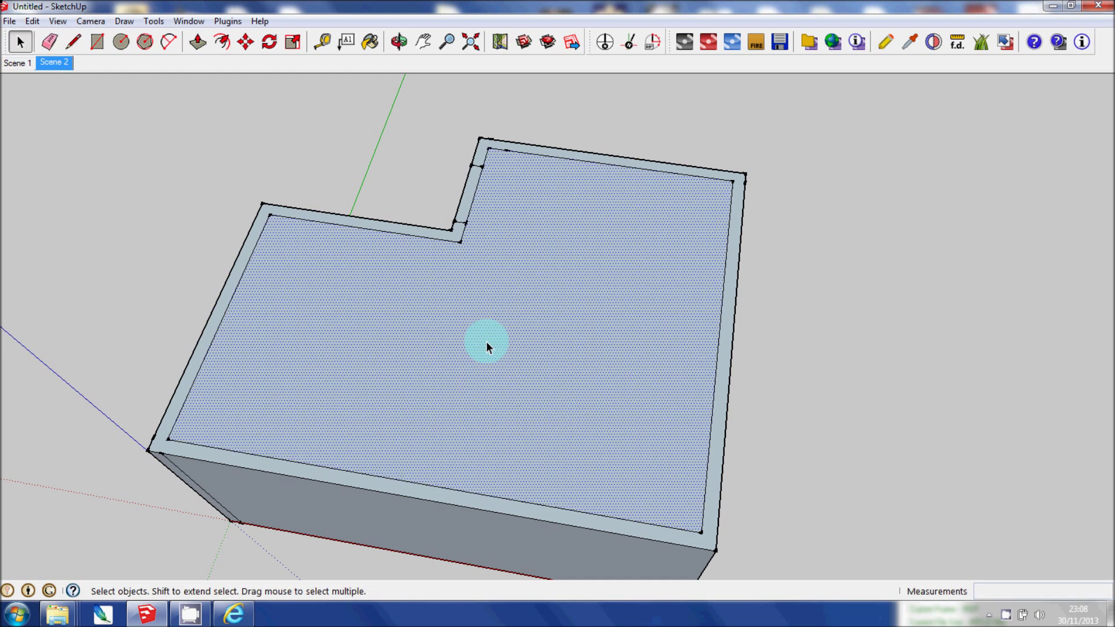
{"action": "left_click", "coordinate": [426, 49]}
{"action": "left_click_drag", "start_coordinate": [500, 207], "coordinate": [487, 183]}
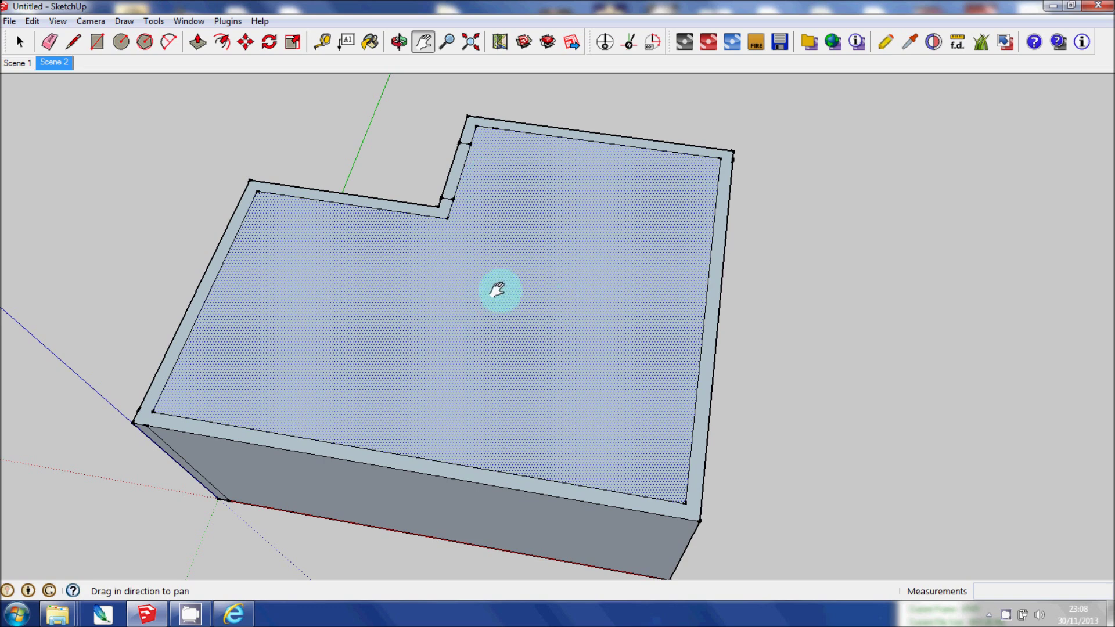
- Hide the ceiling face from its right-click menu
{"action": "left_click", "coordinate": [20, 42]}
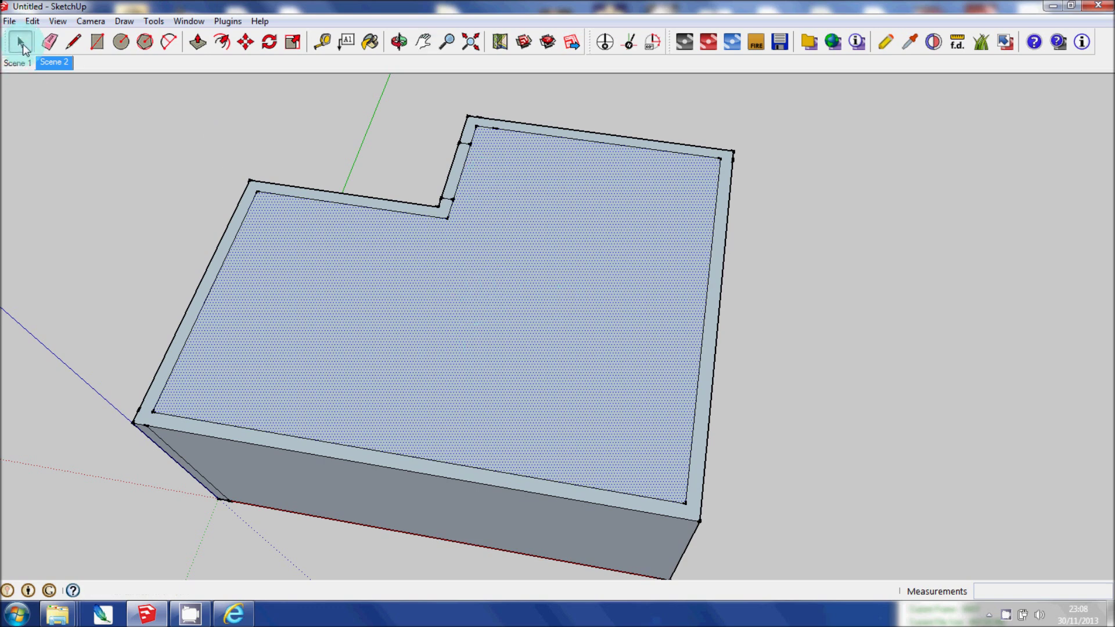
{"action": "right_click", "coordinate": [398, 269]}
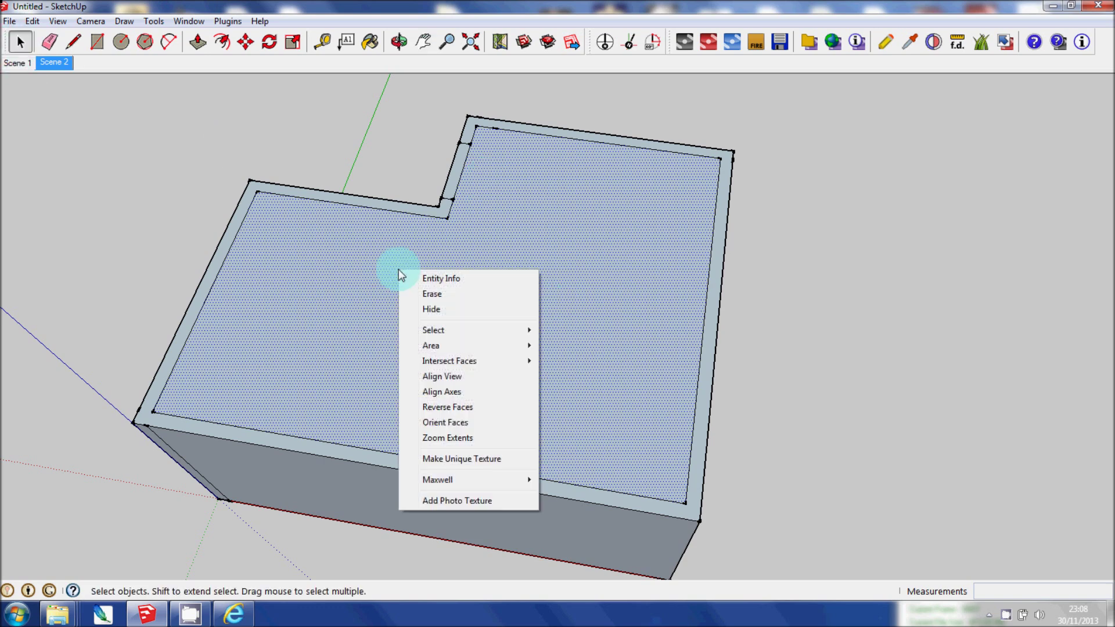
{"action": "left_click", "coordinate": [436, 314]}
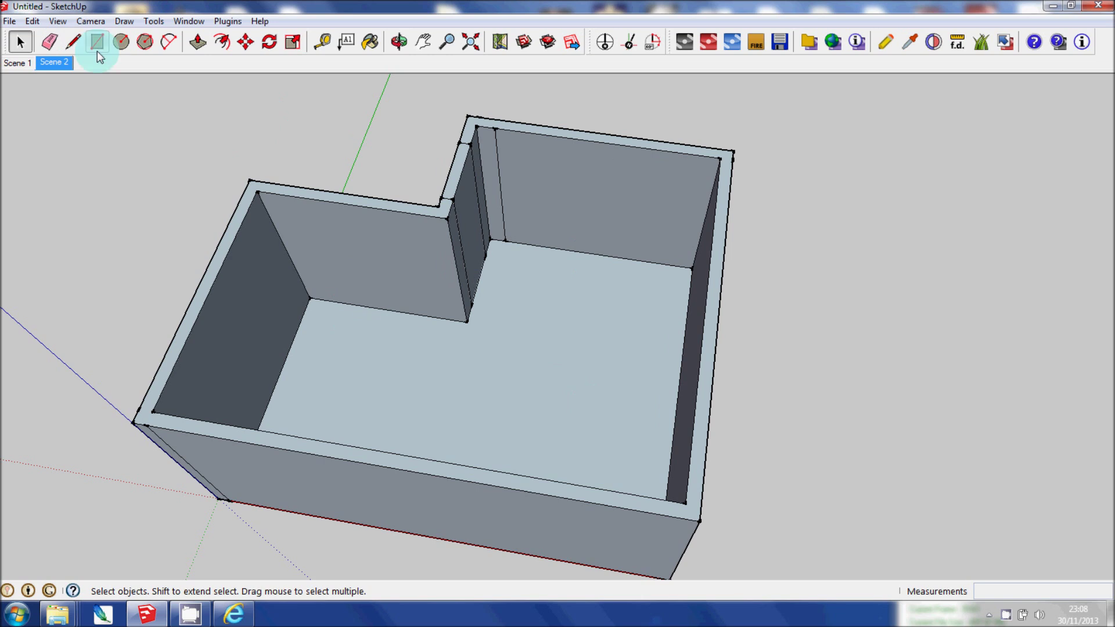
- Show Hidden Geometry, unhide the ceiling faces, then hide the ceiling face again
{"action": "left_click", "coordinate": [57, 22]}
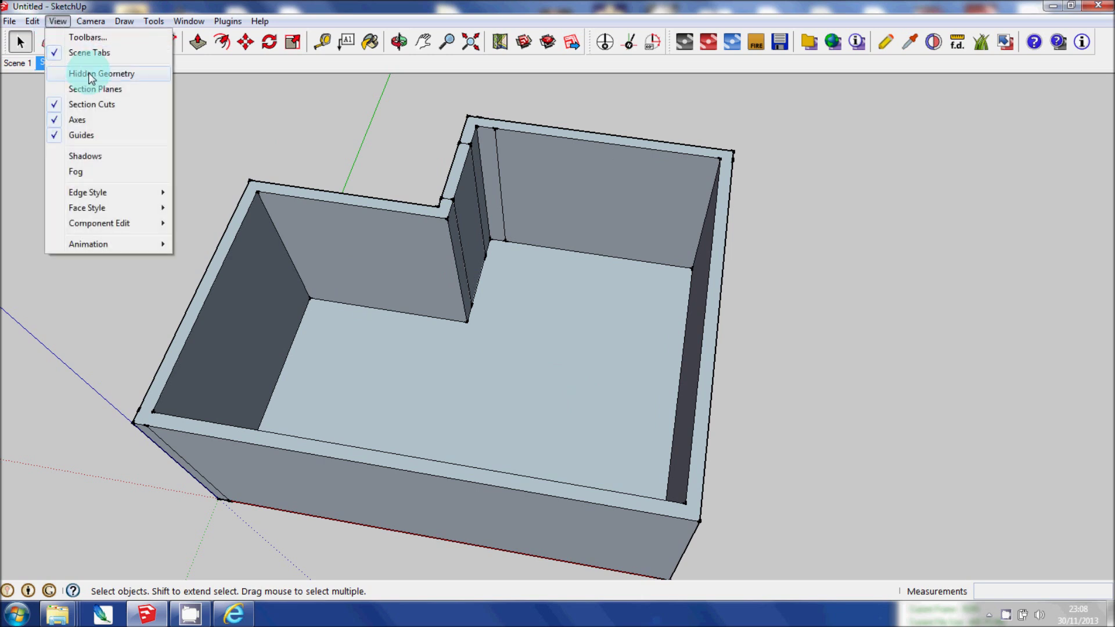
{"action": "left_click", "coordinate": [88, 73]}
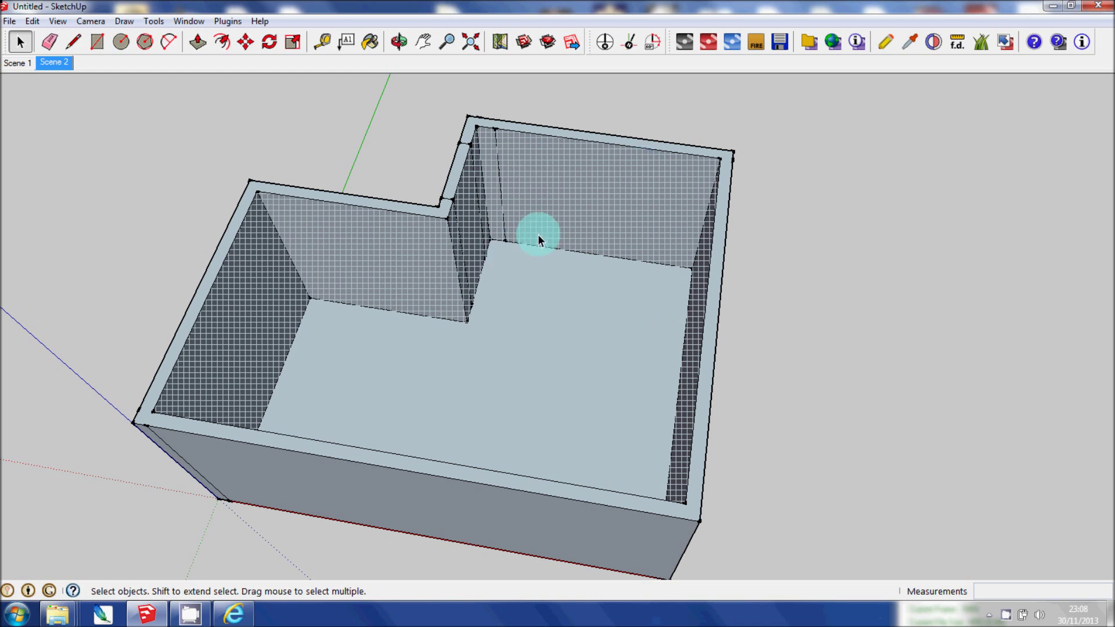
{"action": "triple_click", "coordinate": [553, 203]}
{"action": "right_click", "coordinate": [553, 203]}
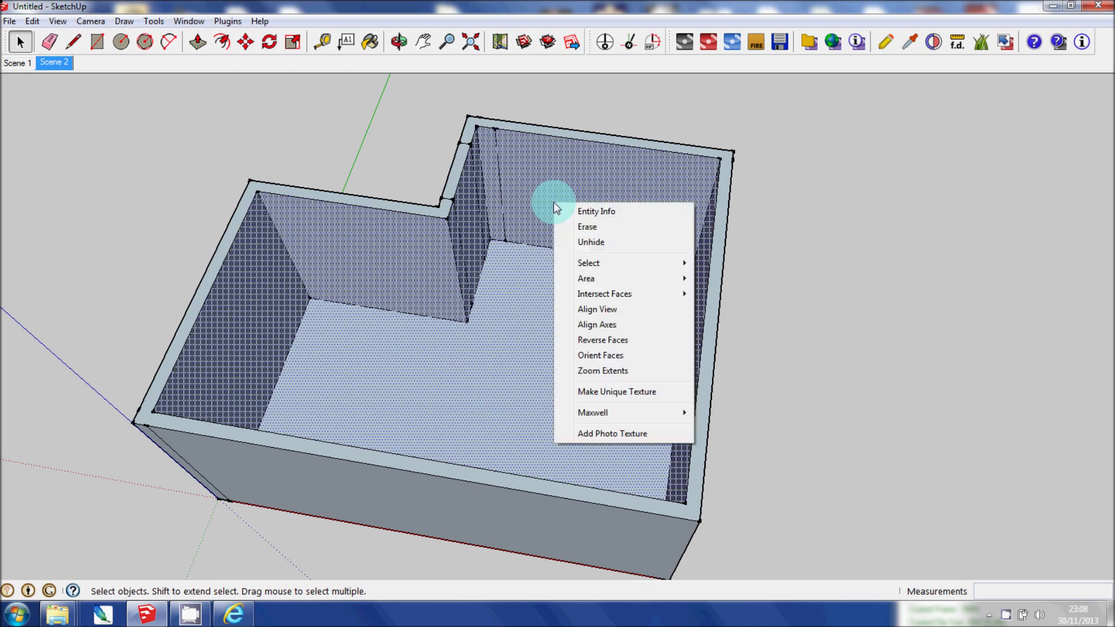
{"action": "left_click", "coordinate": [595, 243]}
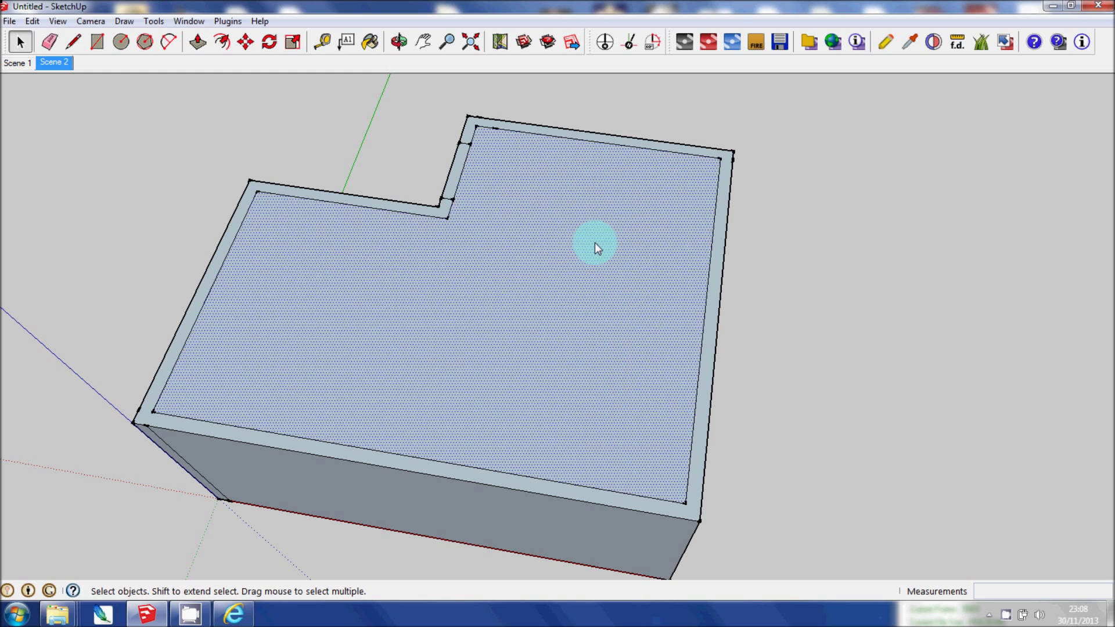
{"action": "right_click", "coordinate": [595, 242]}
{"action": "left_click", "coordinate": [625, 280]}
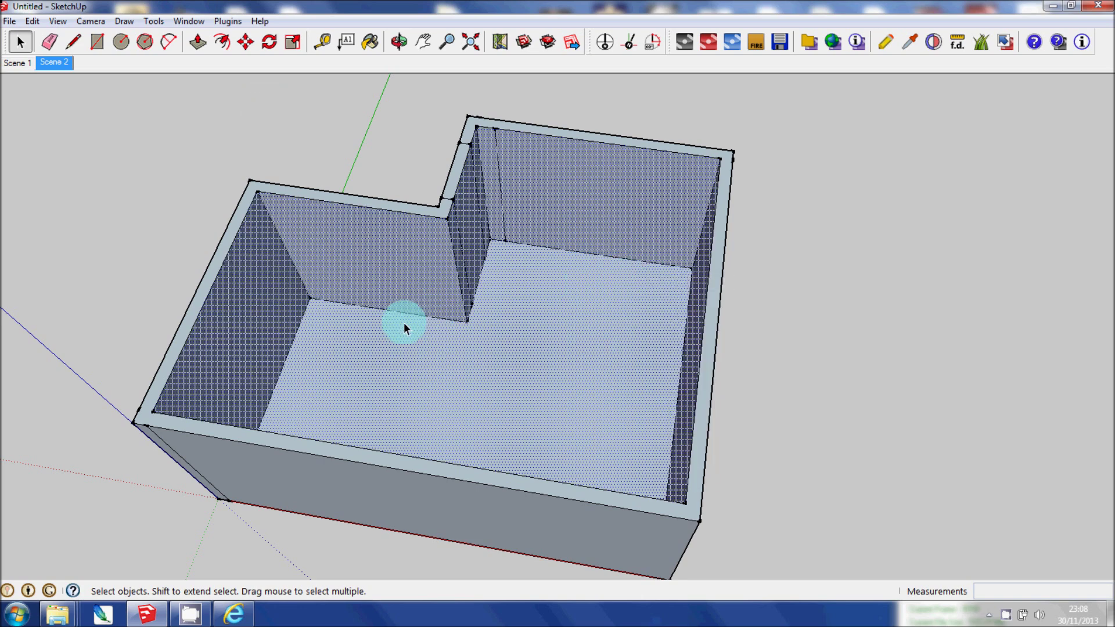
{"action": "left_click", "coordinate": [57, 21]}
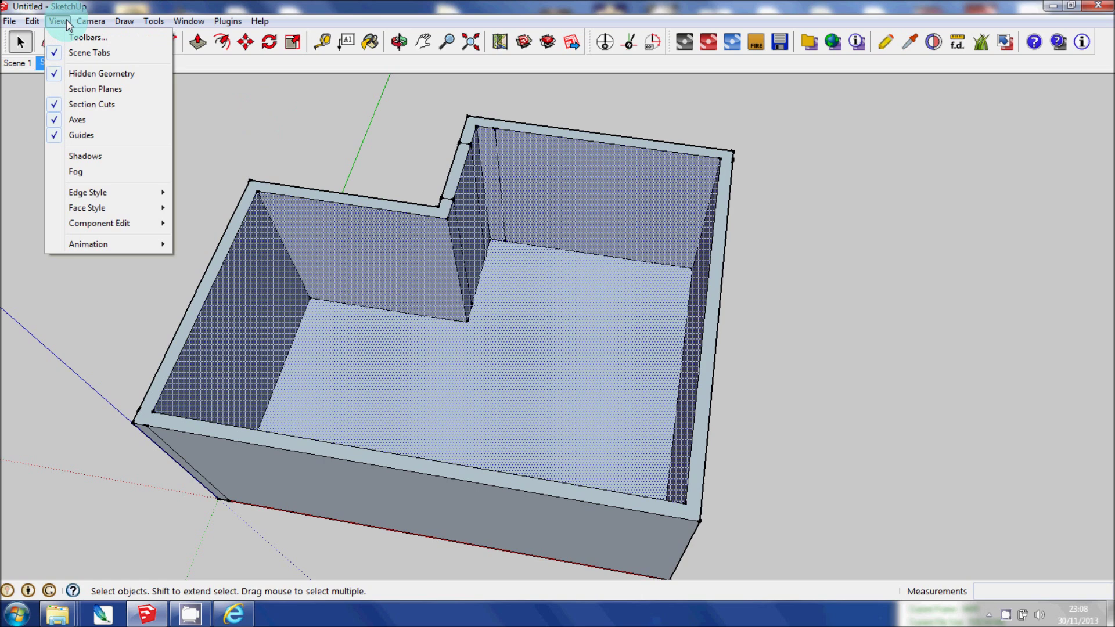
- Turn off Hidden Geometry and orbit to view the open room from another side
{"action": "left_click", "coordinate": [93, 72]}
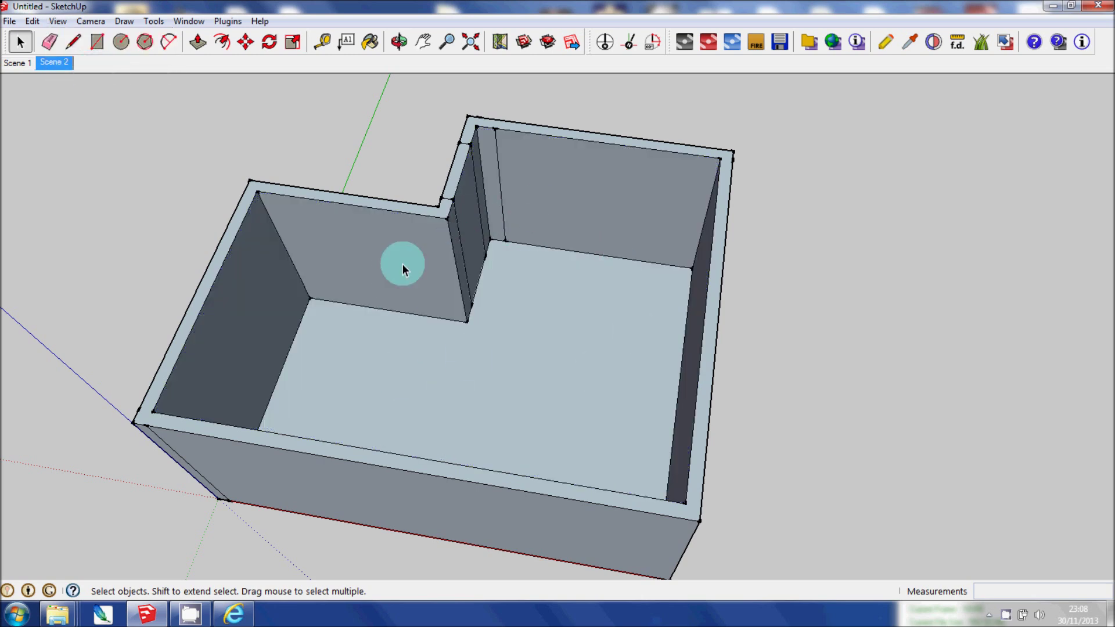
{"action": "left_click", "coordinate": [399, 43]}
{"action": "left_click_drag", "start_coordinate": [378, 117], "coordinate": [443, 137]}
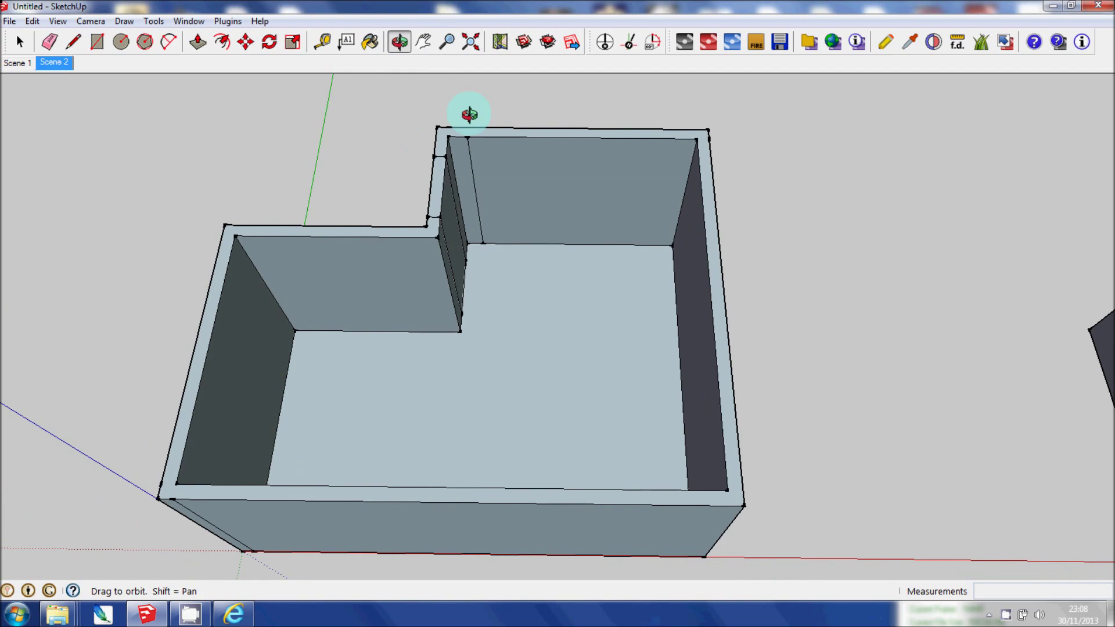